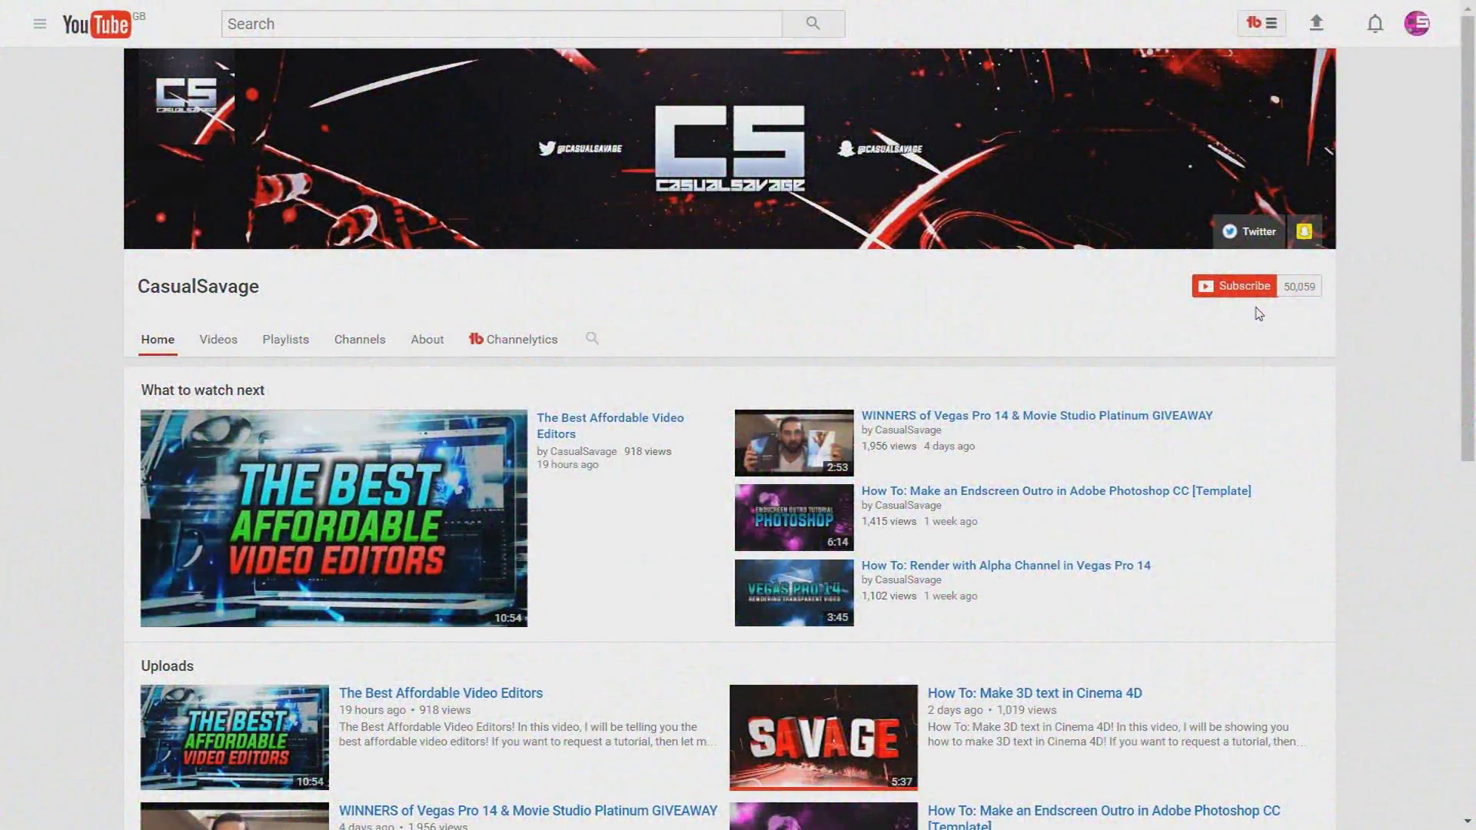
# Subscribe to the CasualSavage channel on its YouTube page
pyautogui.click(1274, 286)
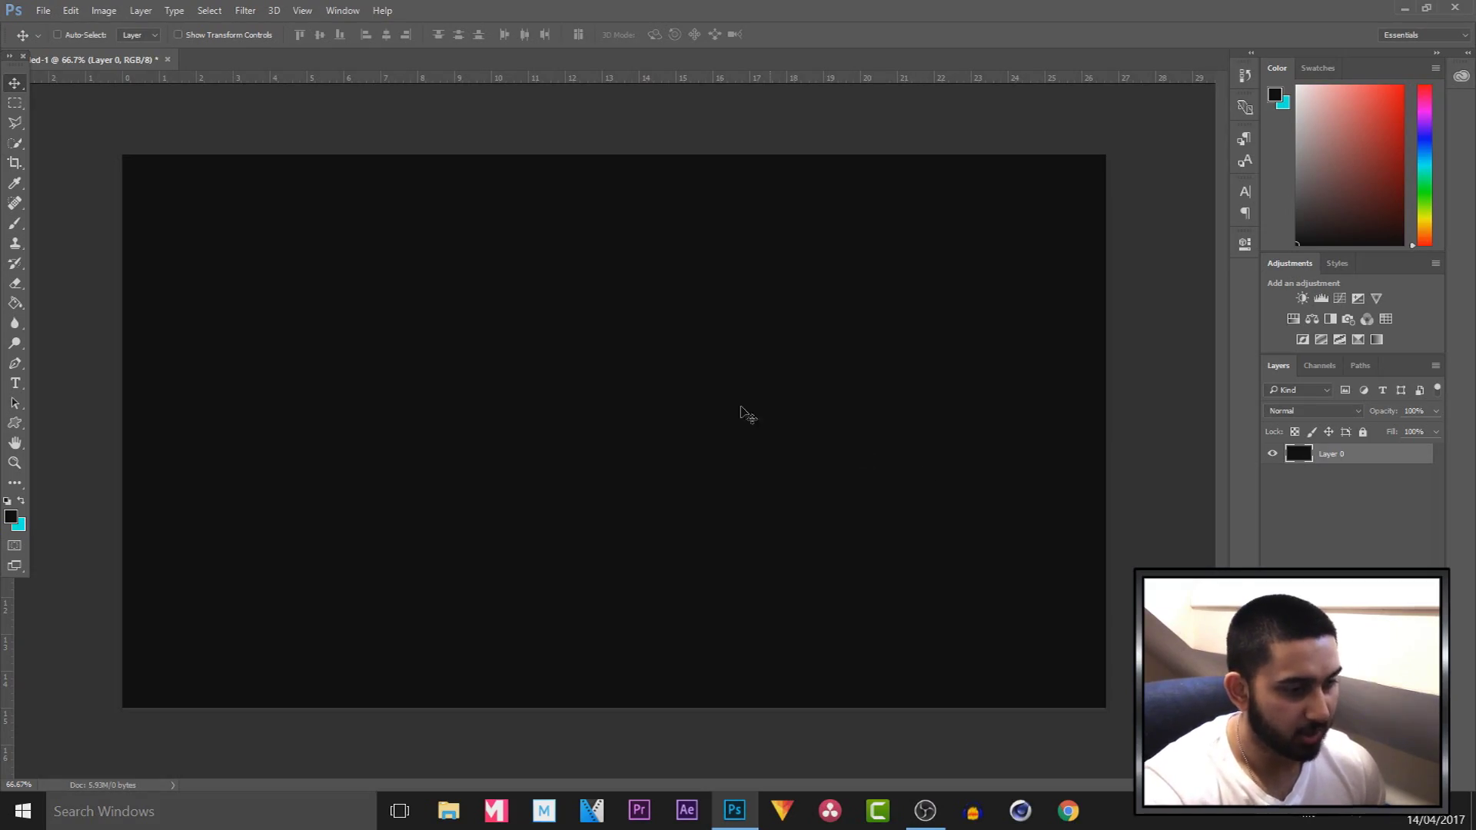
# Add 'CasualSavage' text in a wide box across the canvas, set in smaller Geomanist Bold
pyautogui.click(16, 385)
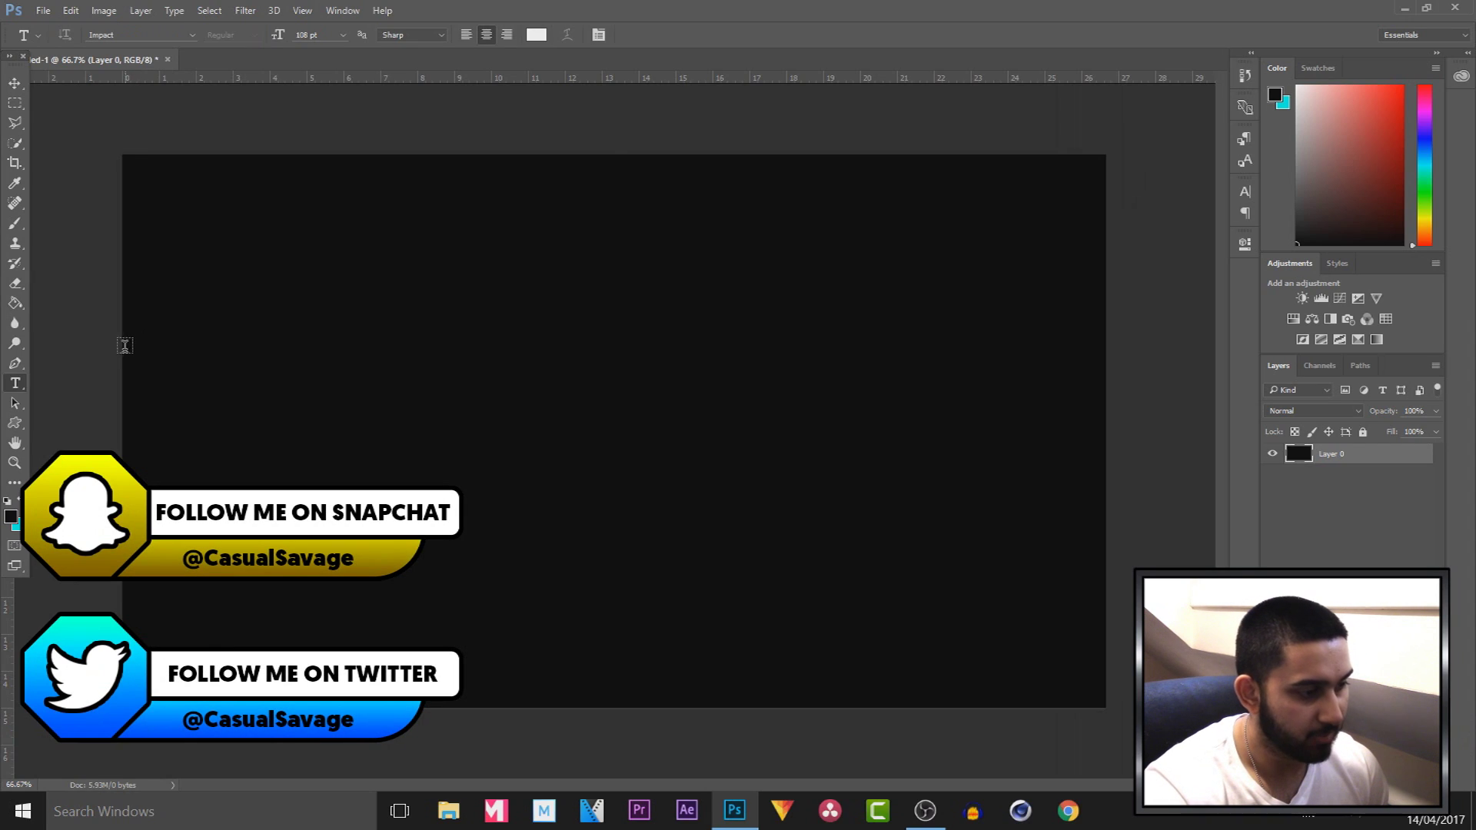
pyautogui.moveTo(126, 346); pyautogui.dragTo(1105, 551)
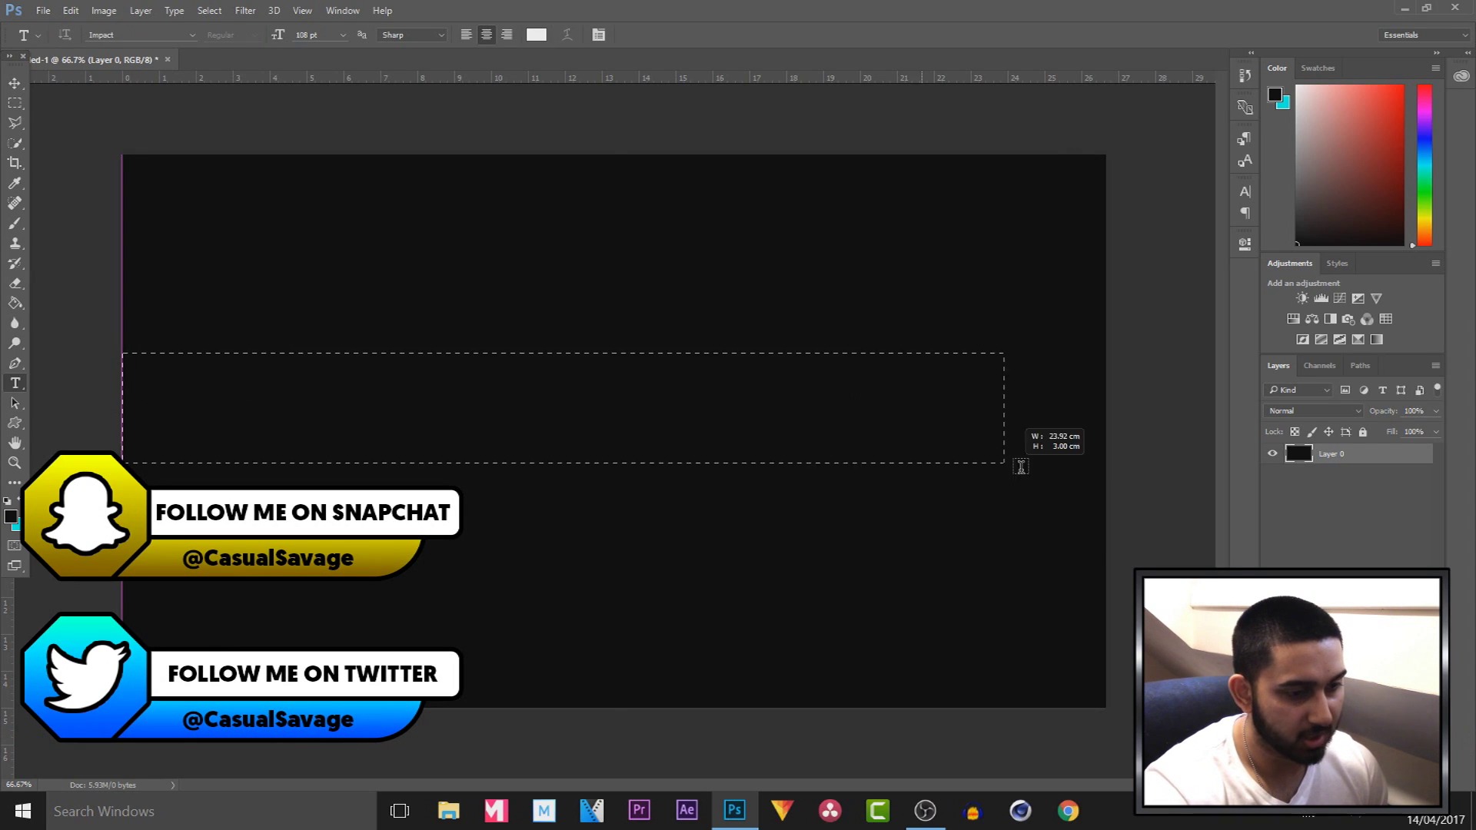
pyautogui.write('CasualSavage')
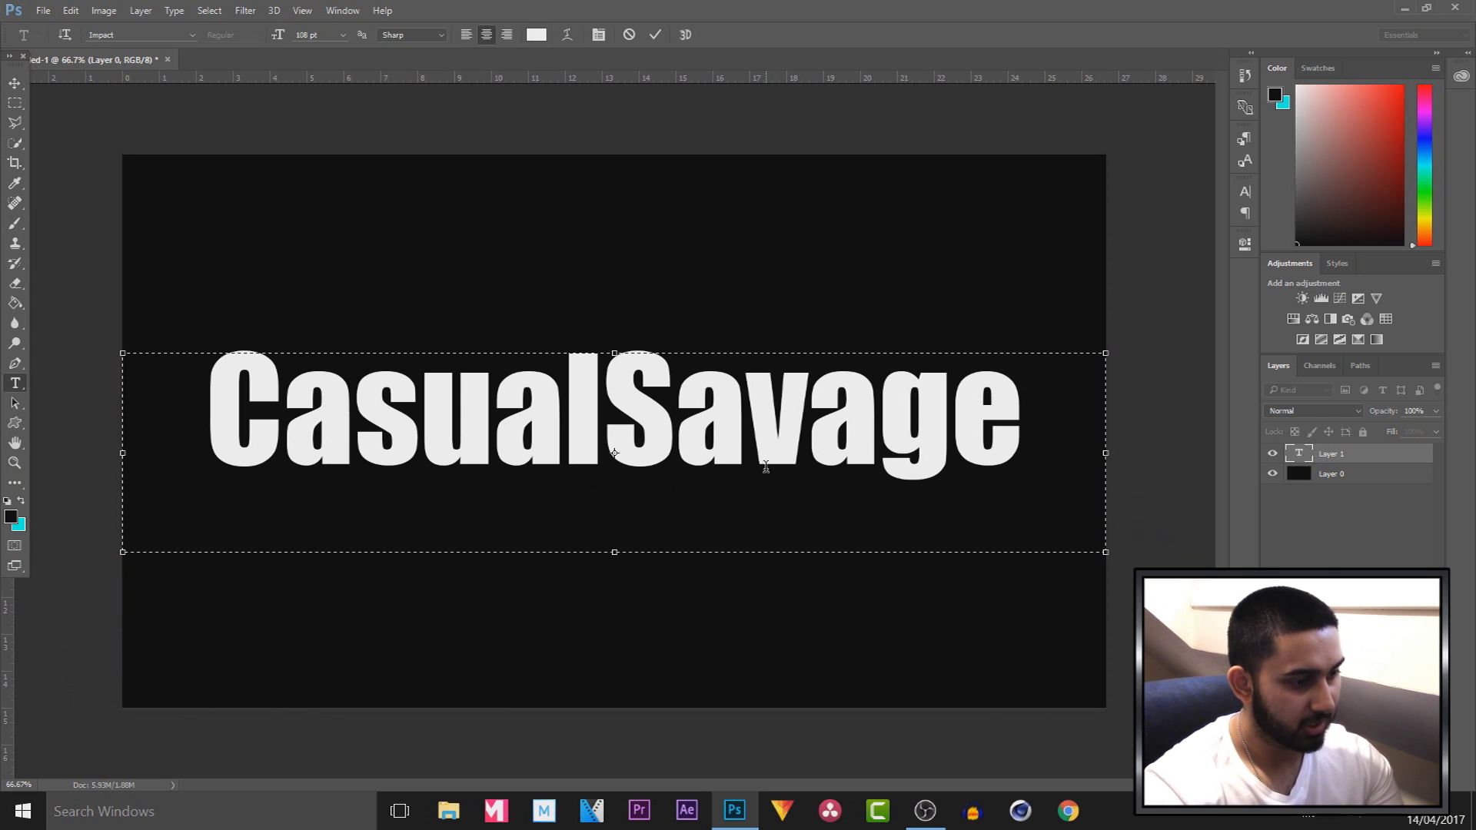
pyautogui.hotkey('ctrl', 'a')
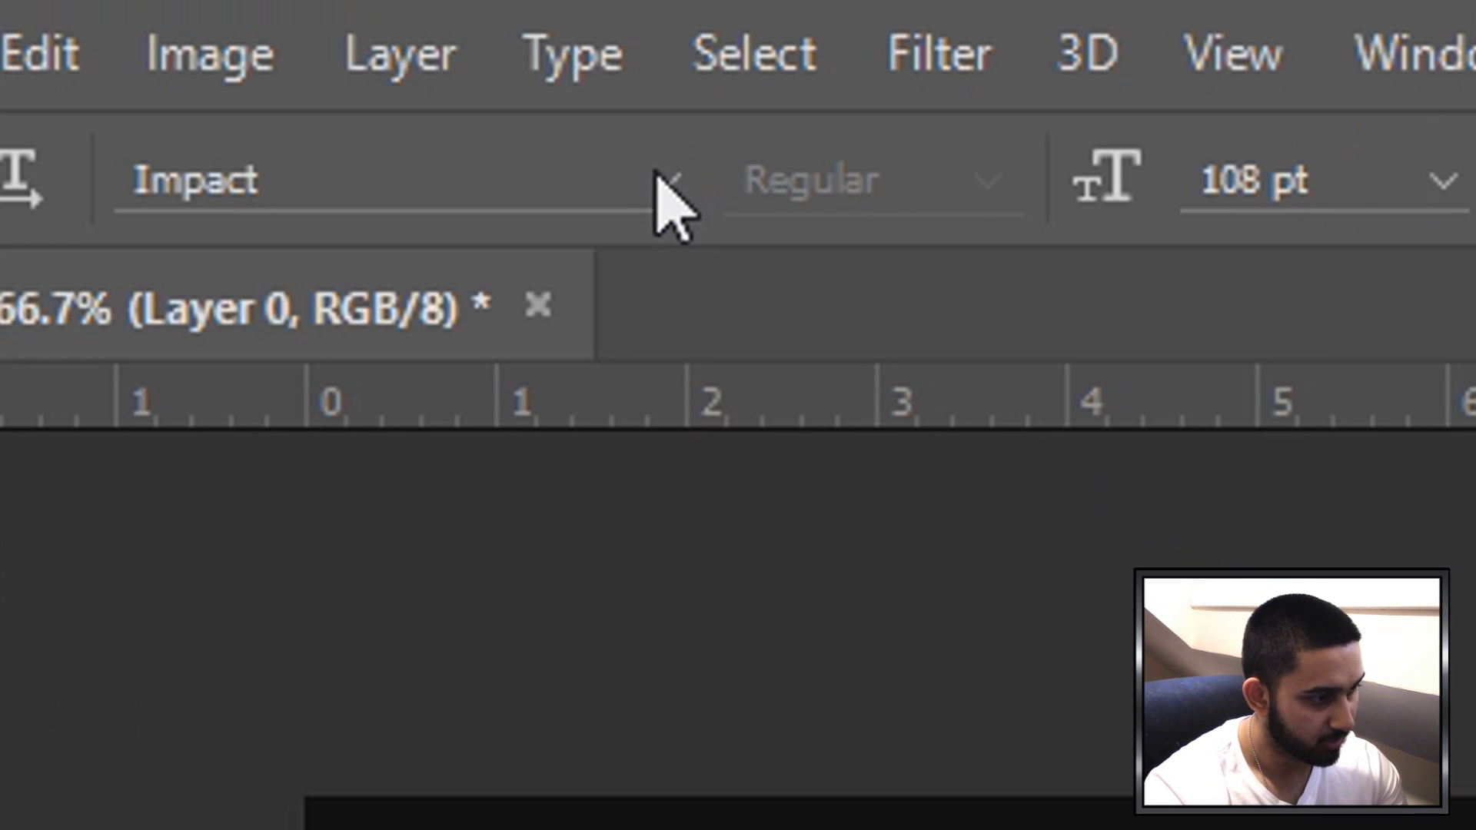
pyautogui.click(193, 34)
pyautogui.click(675, 508)
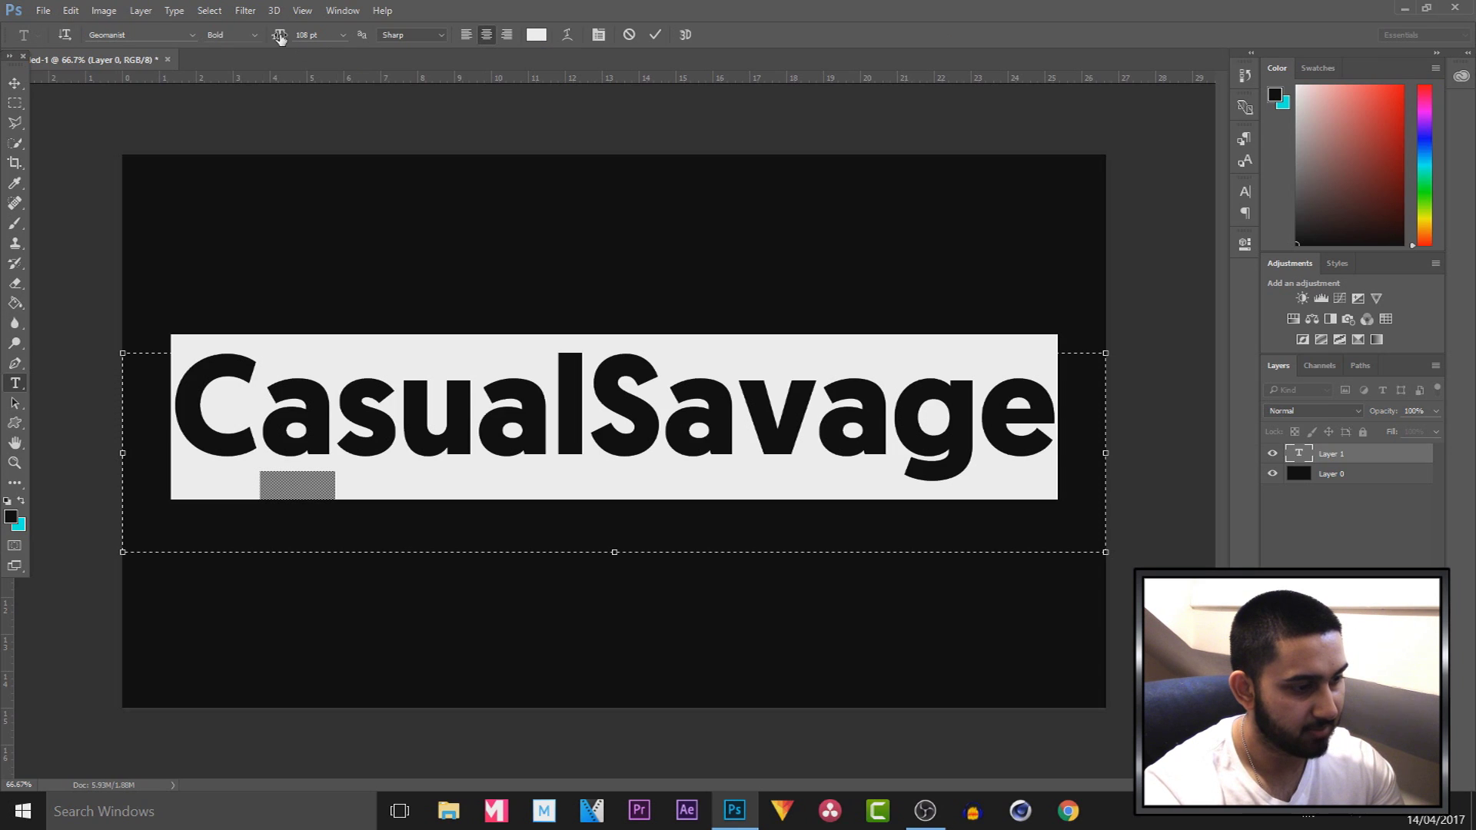
pyautogui.moveTo(279, 35); pyautogui.dragTo(251, 37)
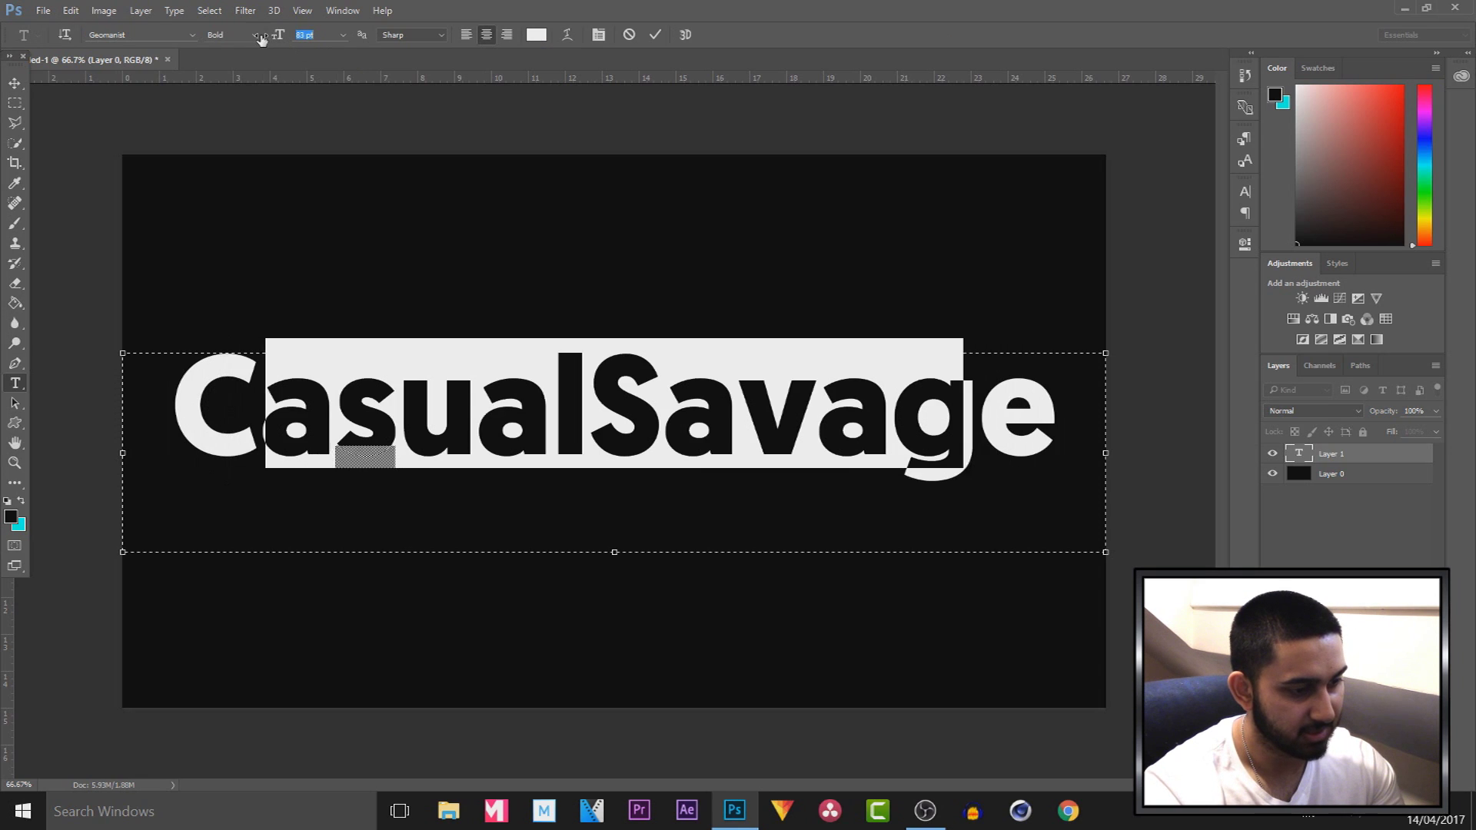
pyautogui.hotkey('ctrl', 'Return')
pyautogui.press('v')
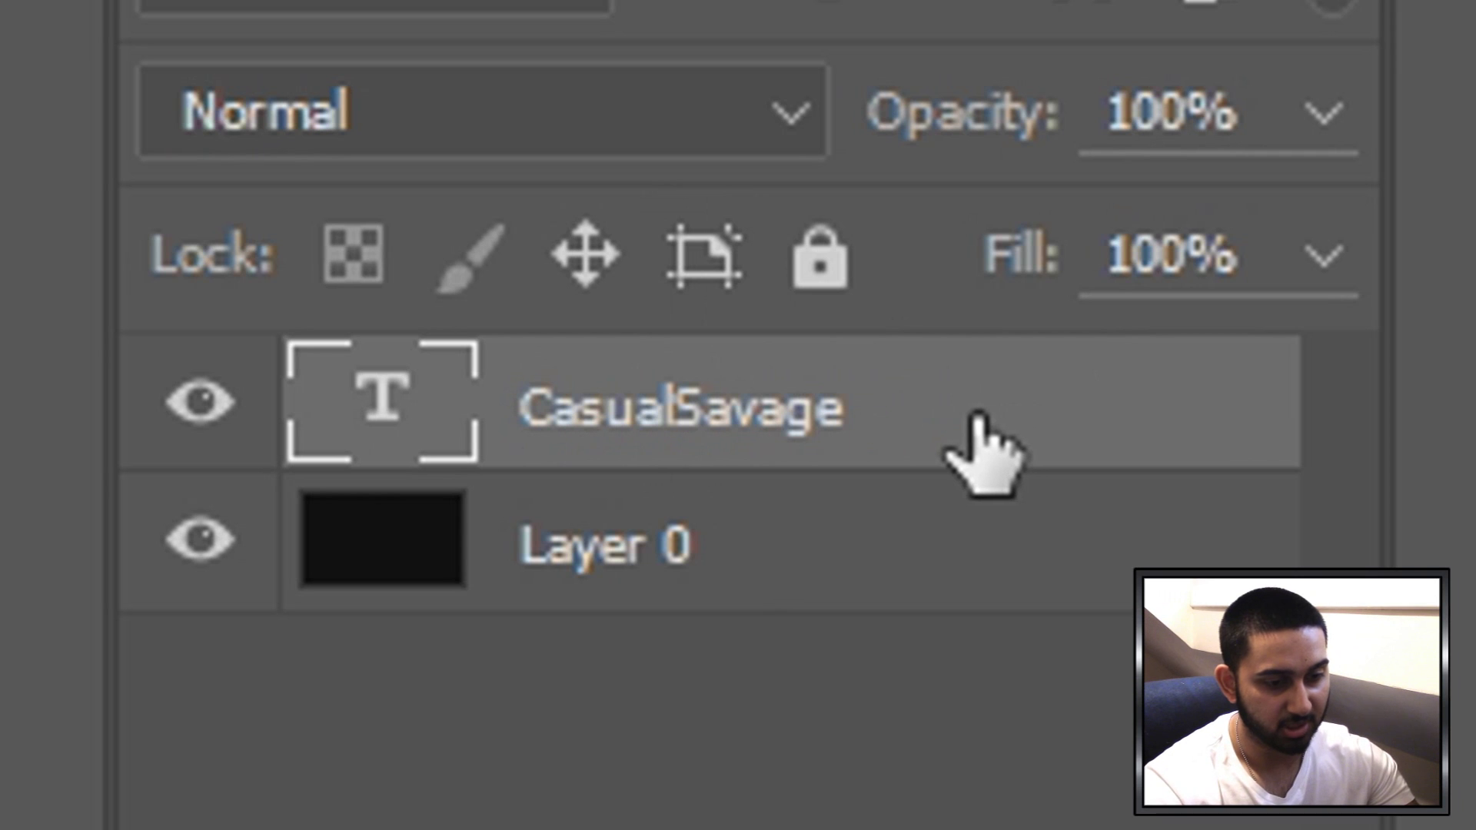
# Duplicate the CasualSavage layer with Ctrl+J and hide the original layer
pyautogui.hotkey('ctrl', 'j')
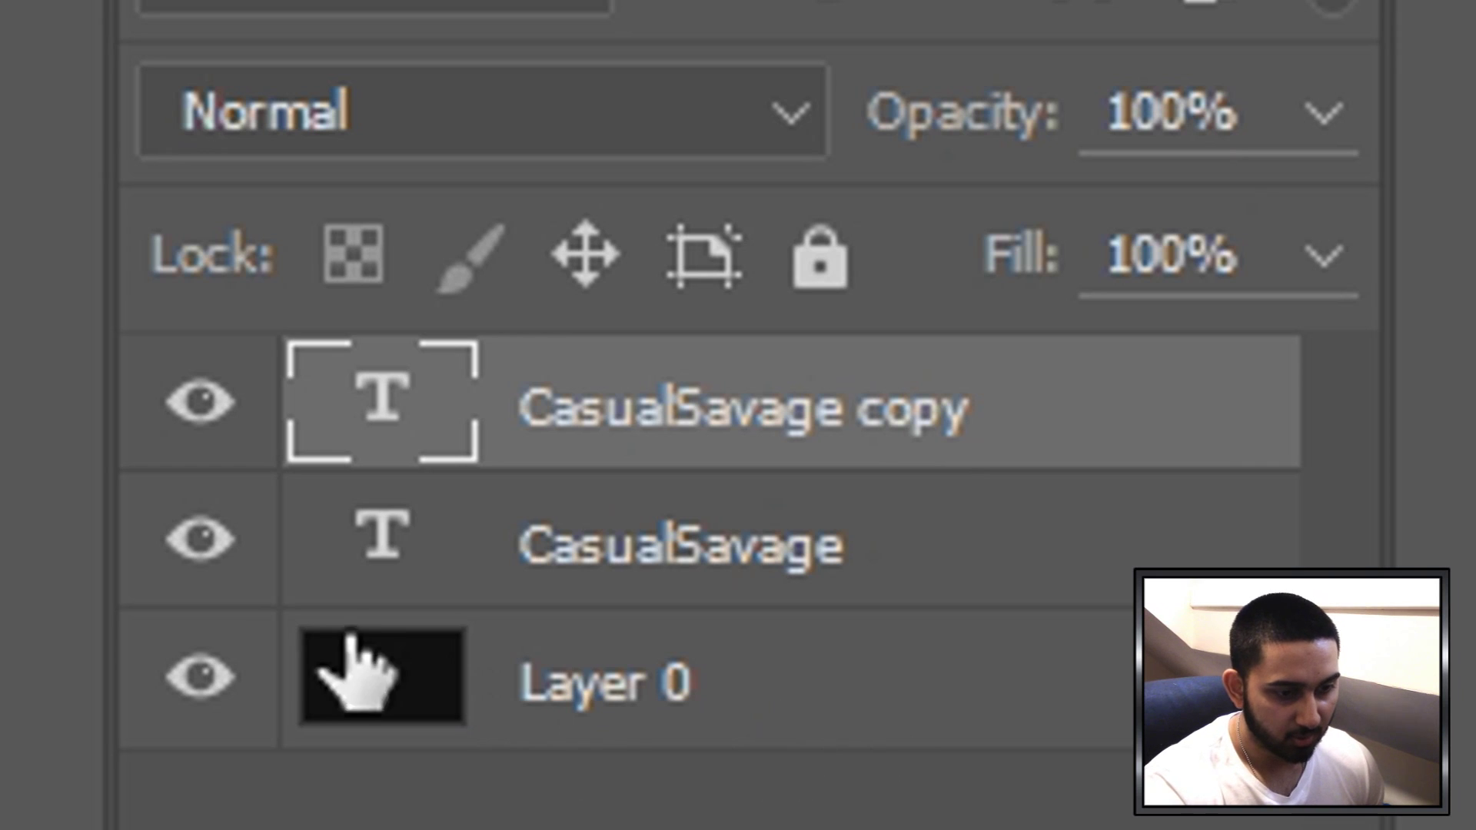
pyautogui.click(202, 540)
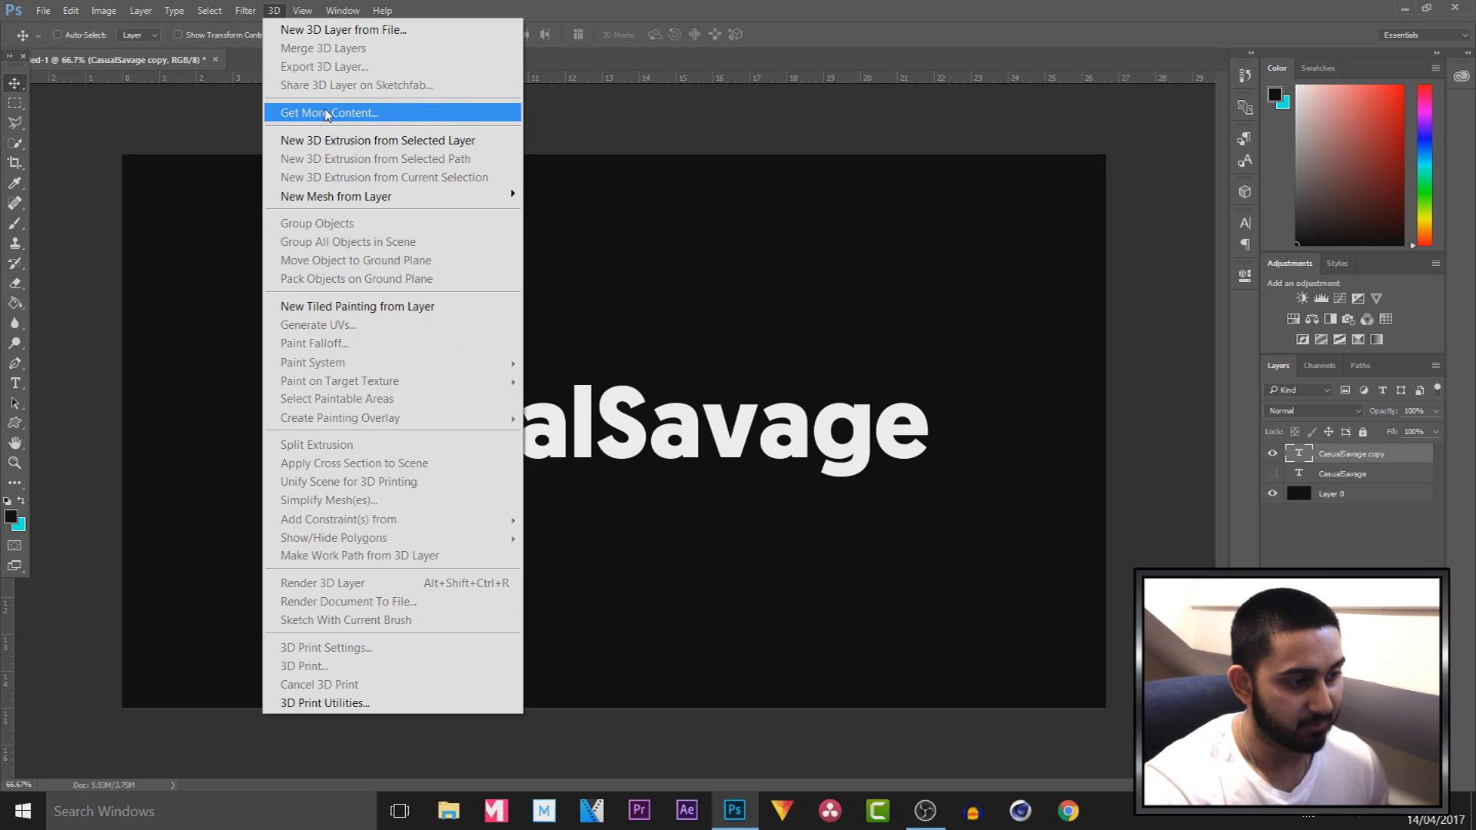
pyautogui.click(586, 6)
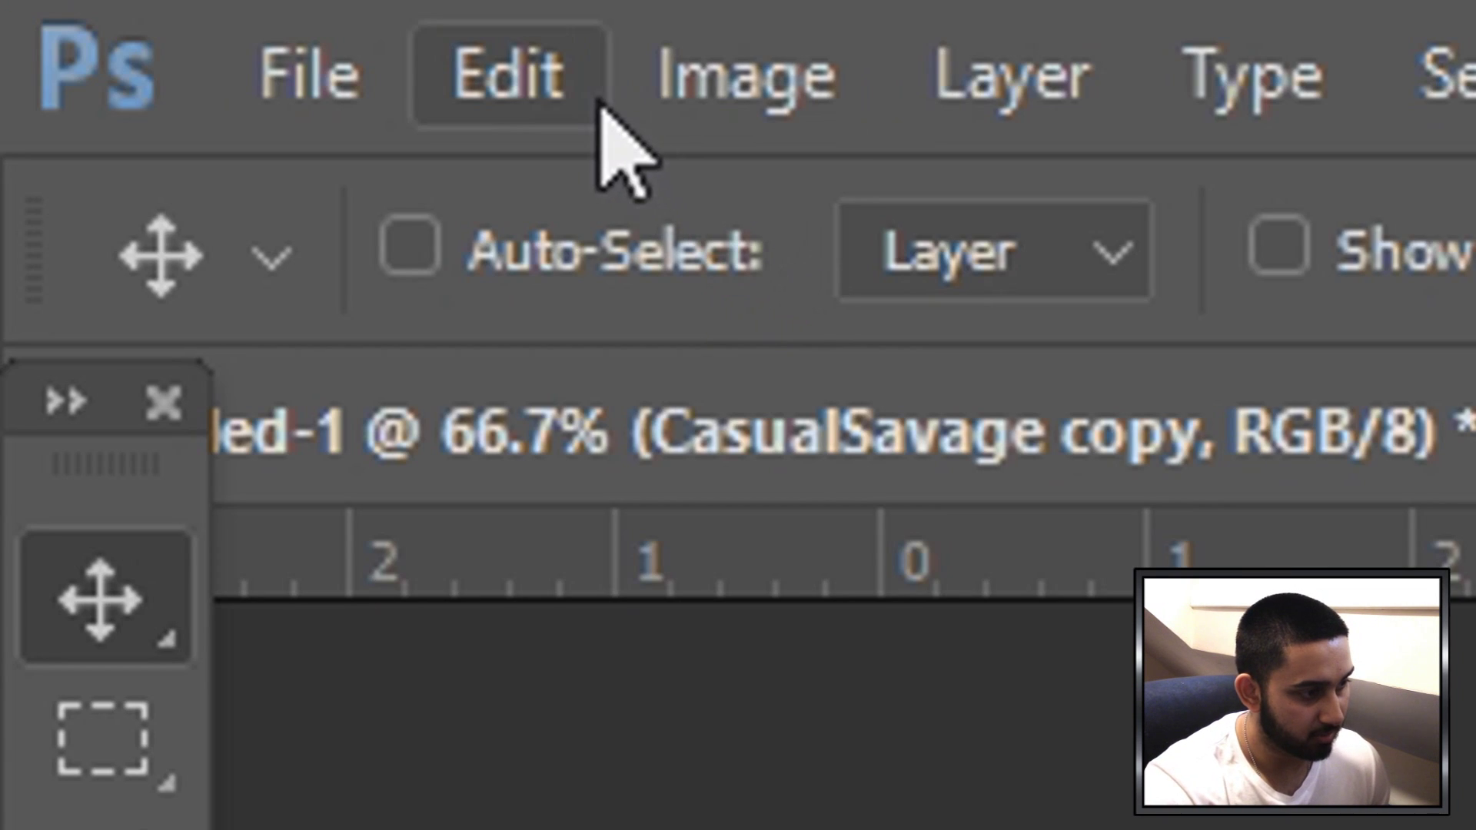
pyautogui.click(71, 11)
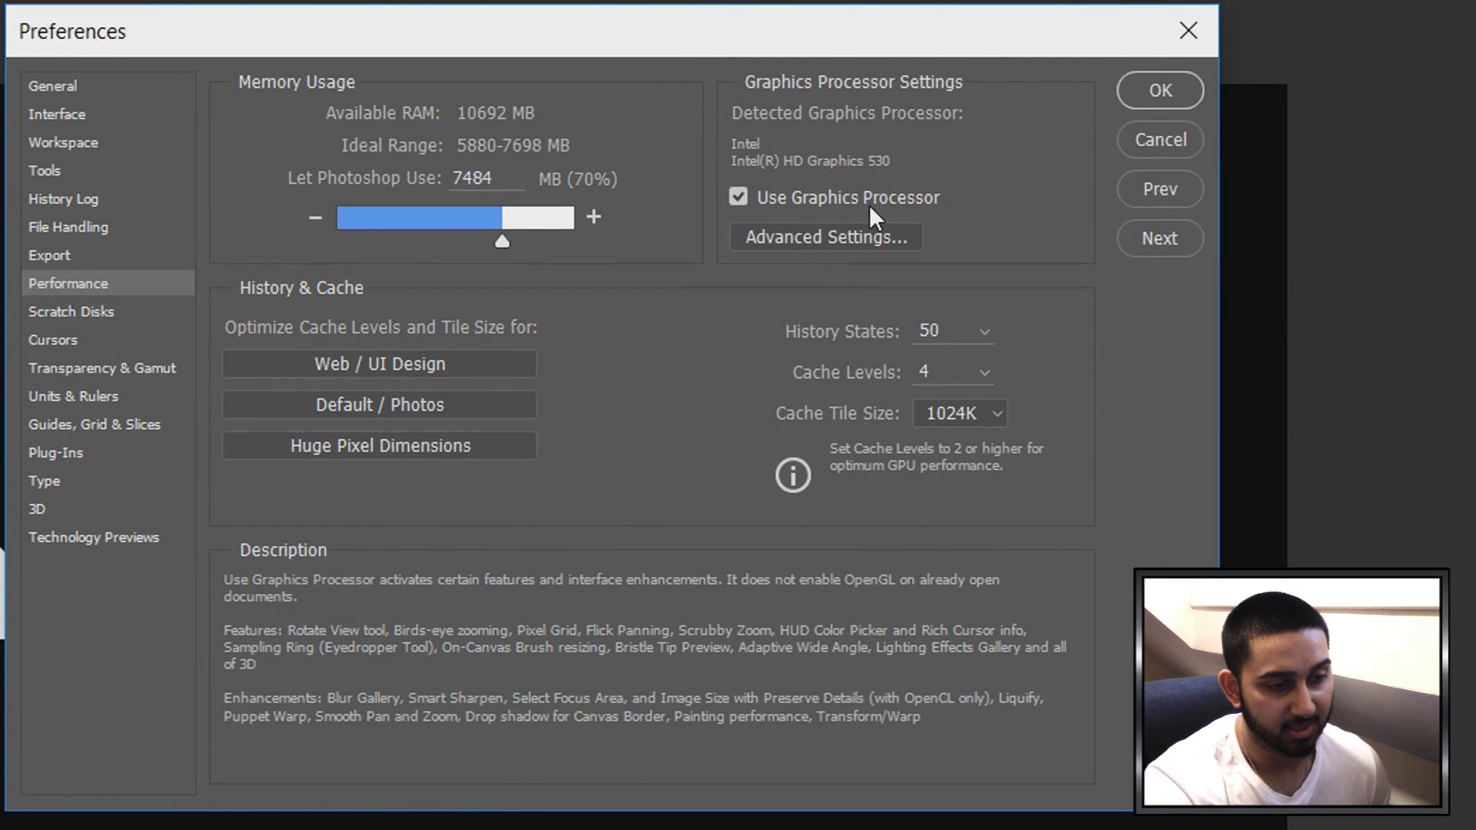
pyautogui.click(1161, 90)
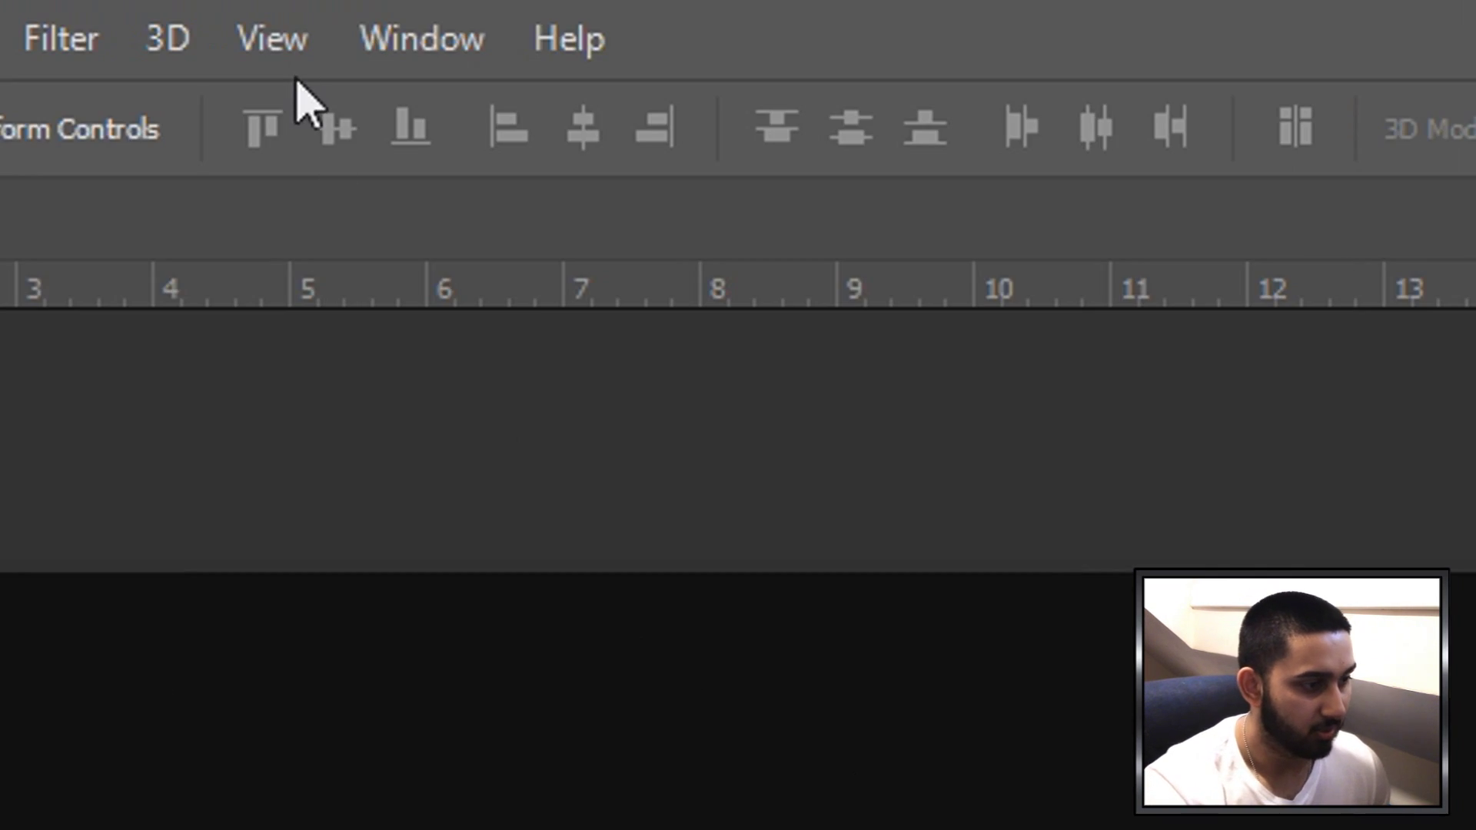
# Make a New 3D Extrusion from the CasualSavage copy layer and accept the 3D workspace
pyautogui.click(275, 11)
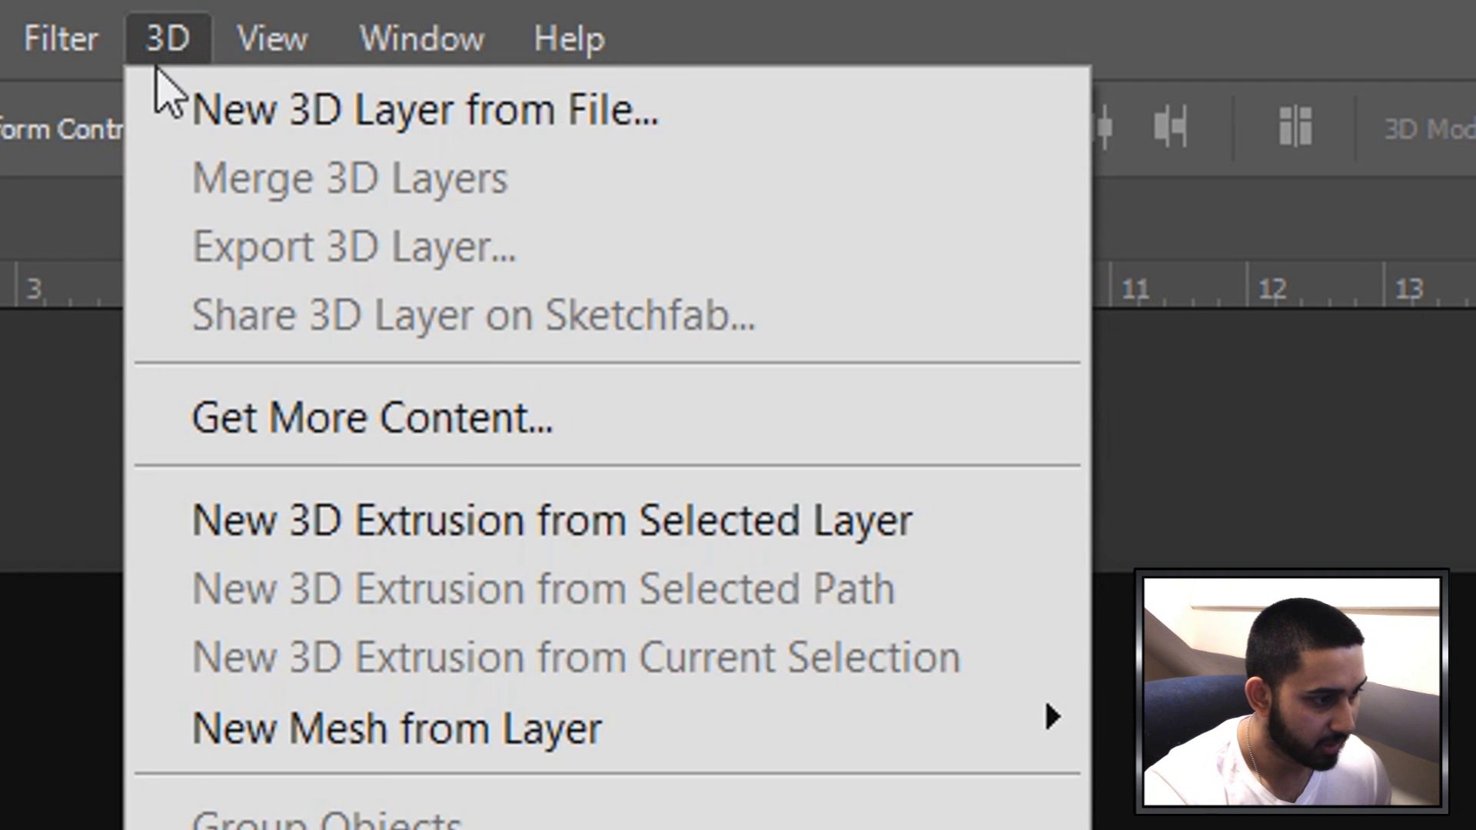
pyautogui.moveTo(274, 11)
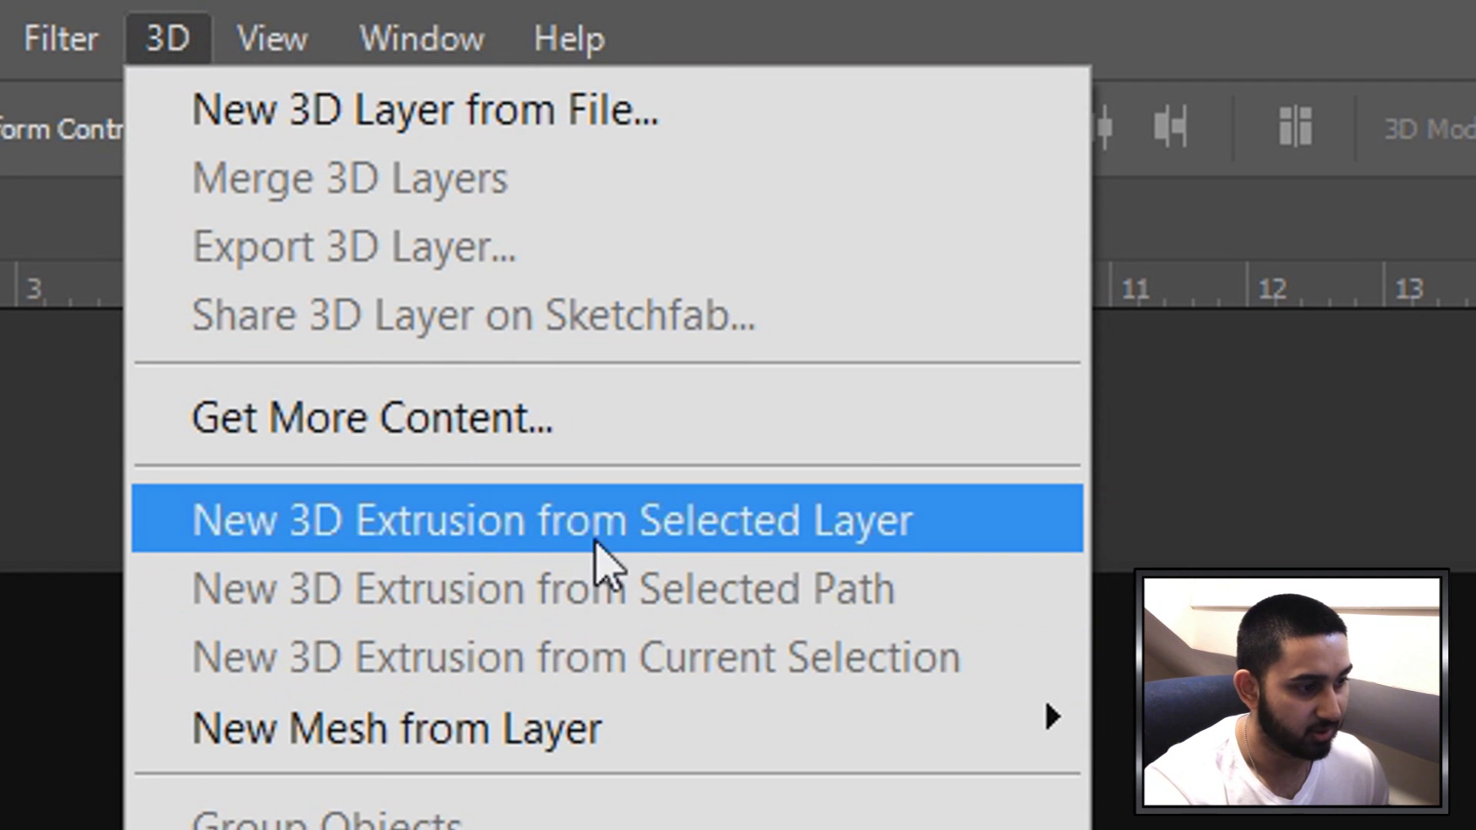
pyautogui.click(726, 537)
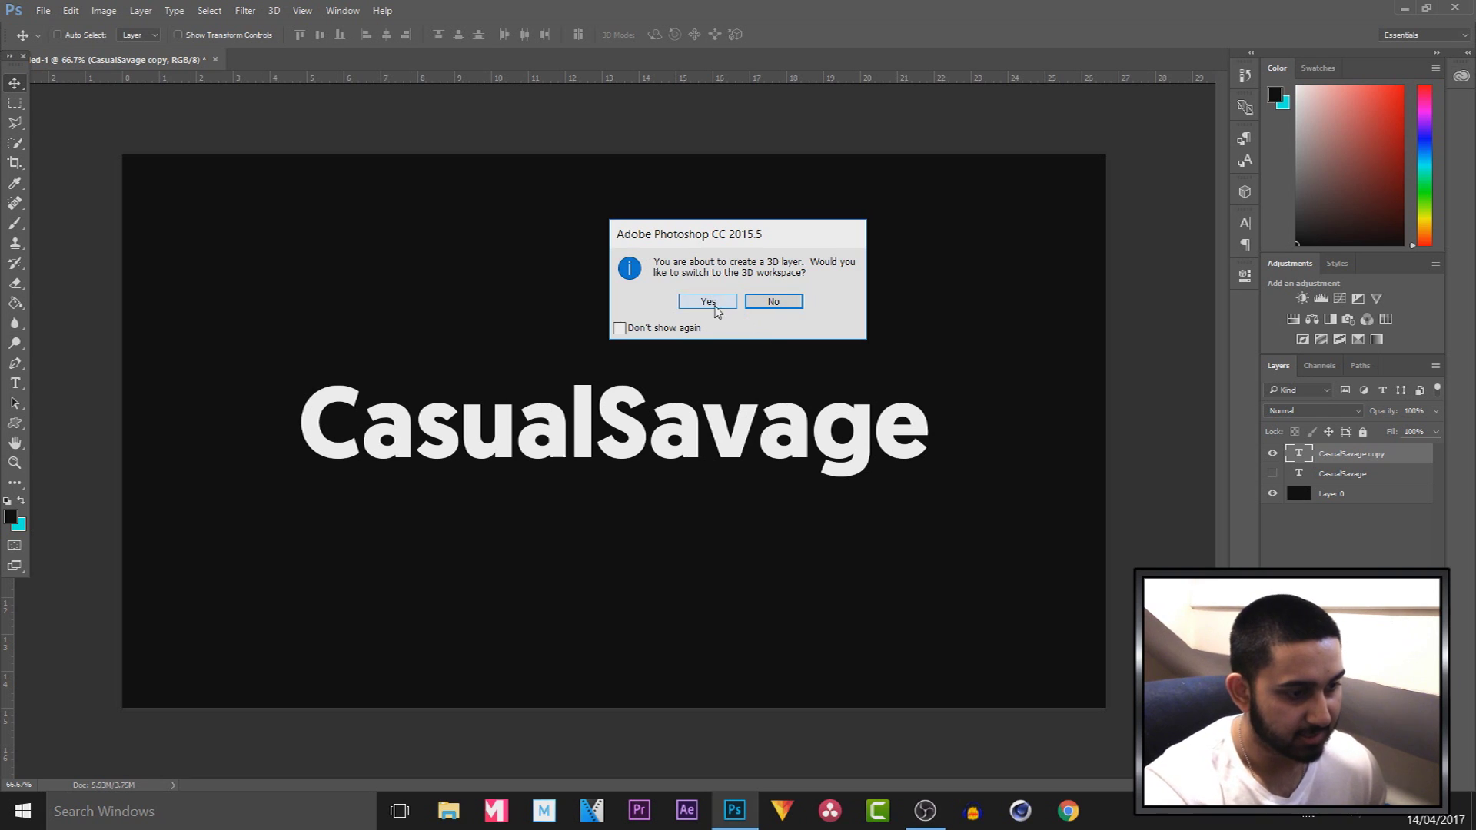
pyautogui.click(708, 303)
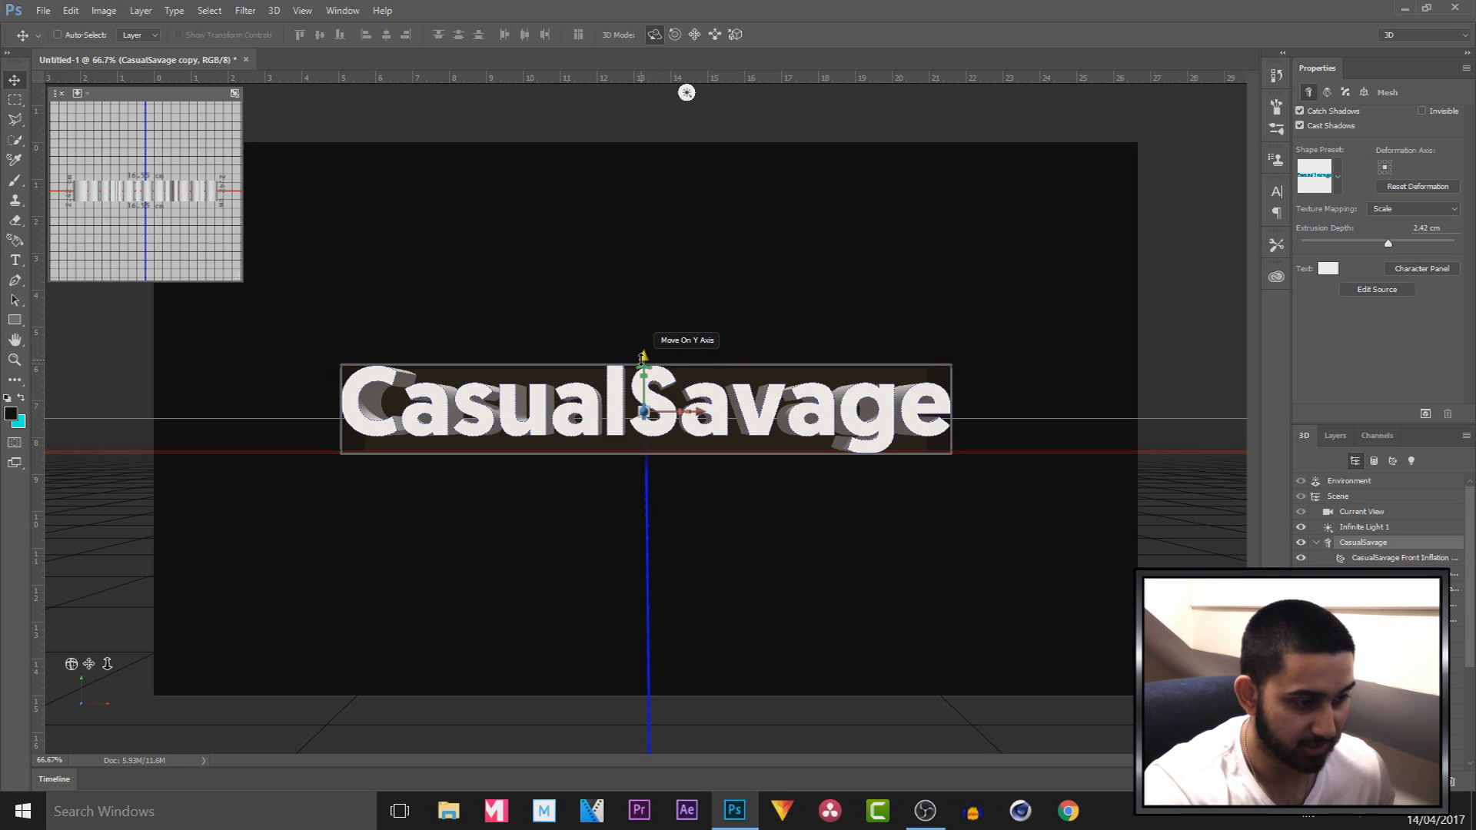
# Move the 3D lettering up along Y, then tilt it around its X and Y axes
pyautogui.moveTo(645, 356); pyautogui.dragTo(653, 309)
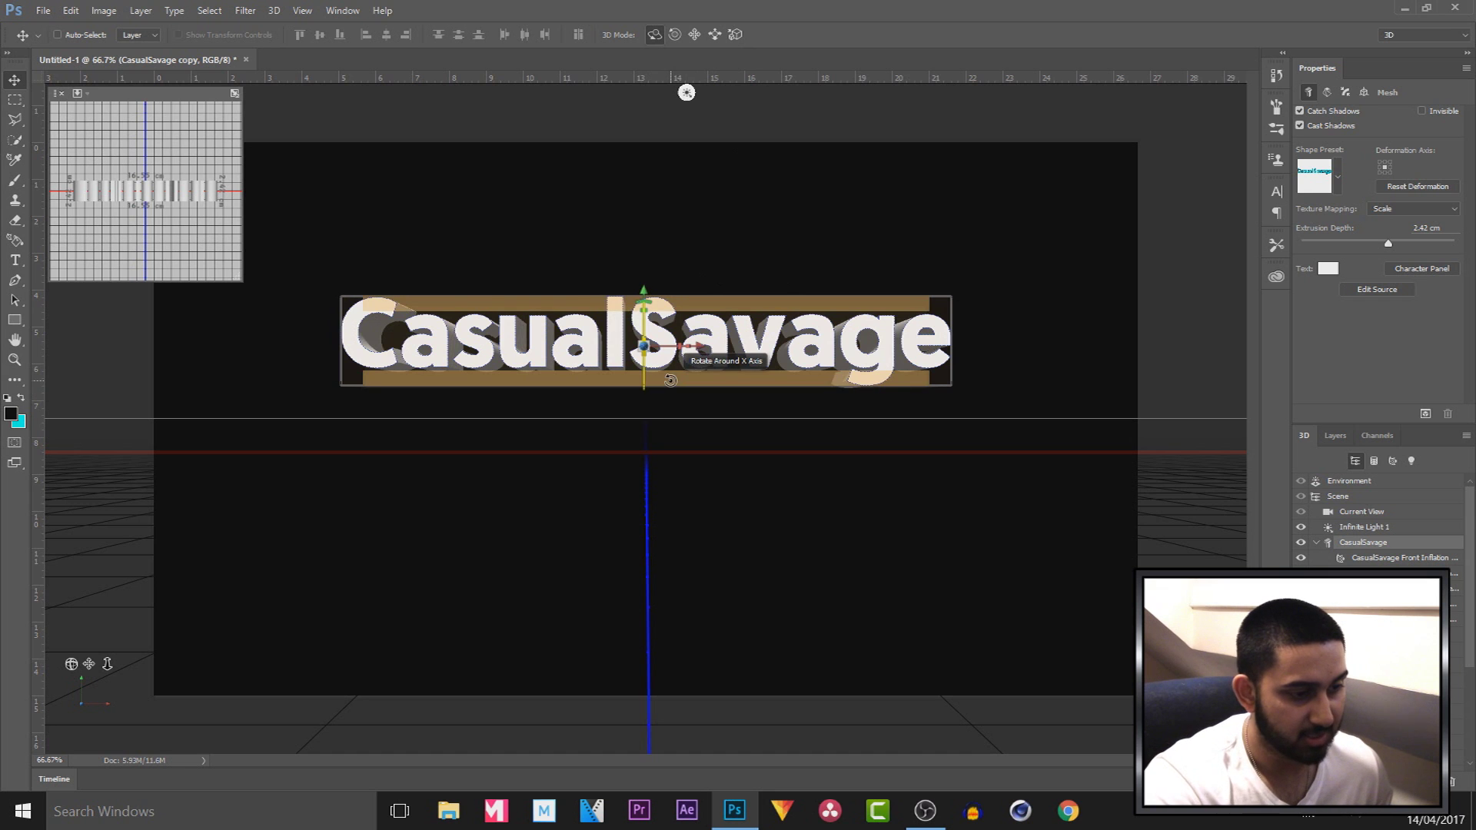
pyautogui.moveTo(673, 370); pyautogui.dragTo(672, 436)
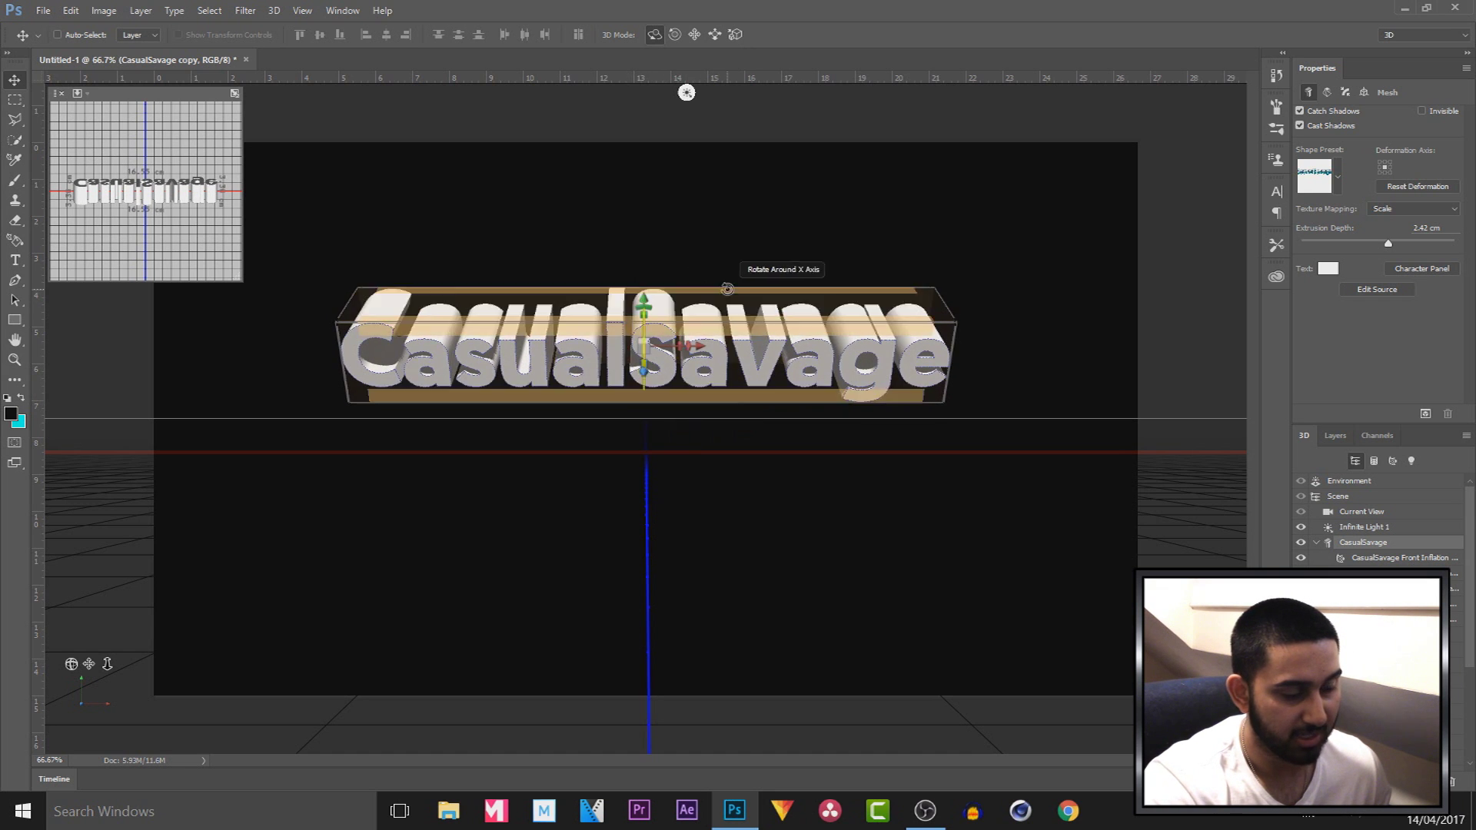
pyautogui.moveTo(750, 284); pyautogui.dragTo(718, 186)
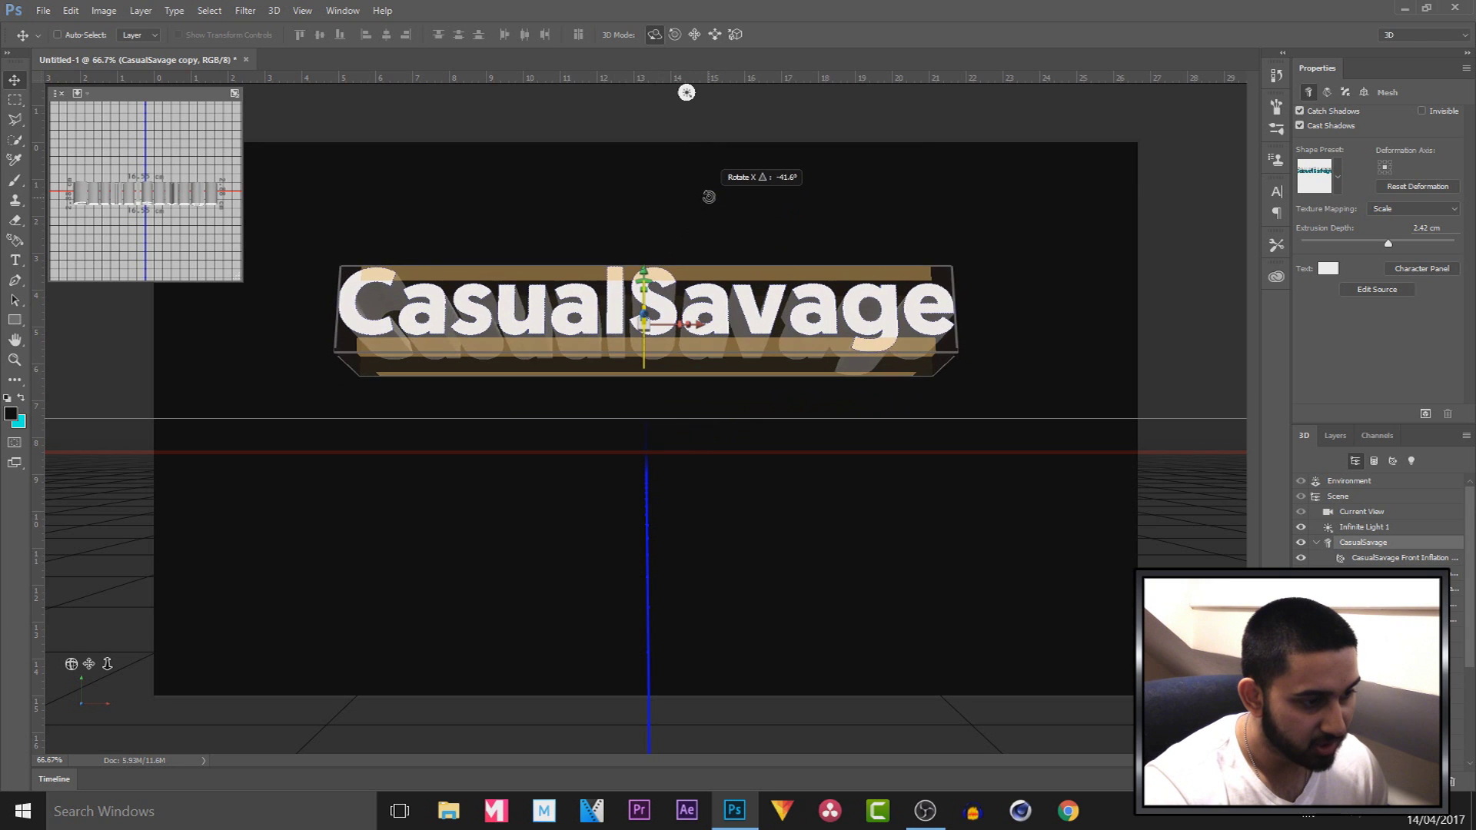
pyautogui.moveTo(559, 271); pyautogui.dragTo(559, 270)
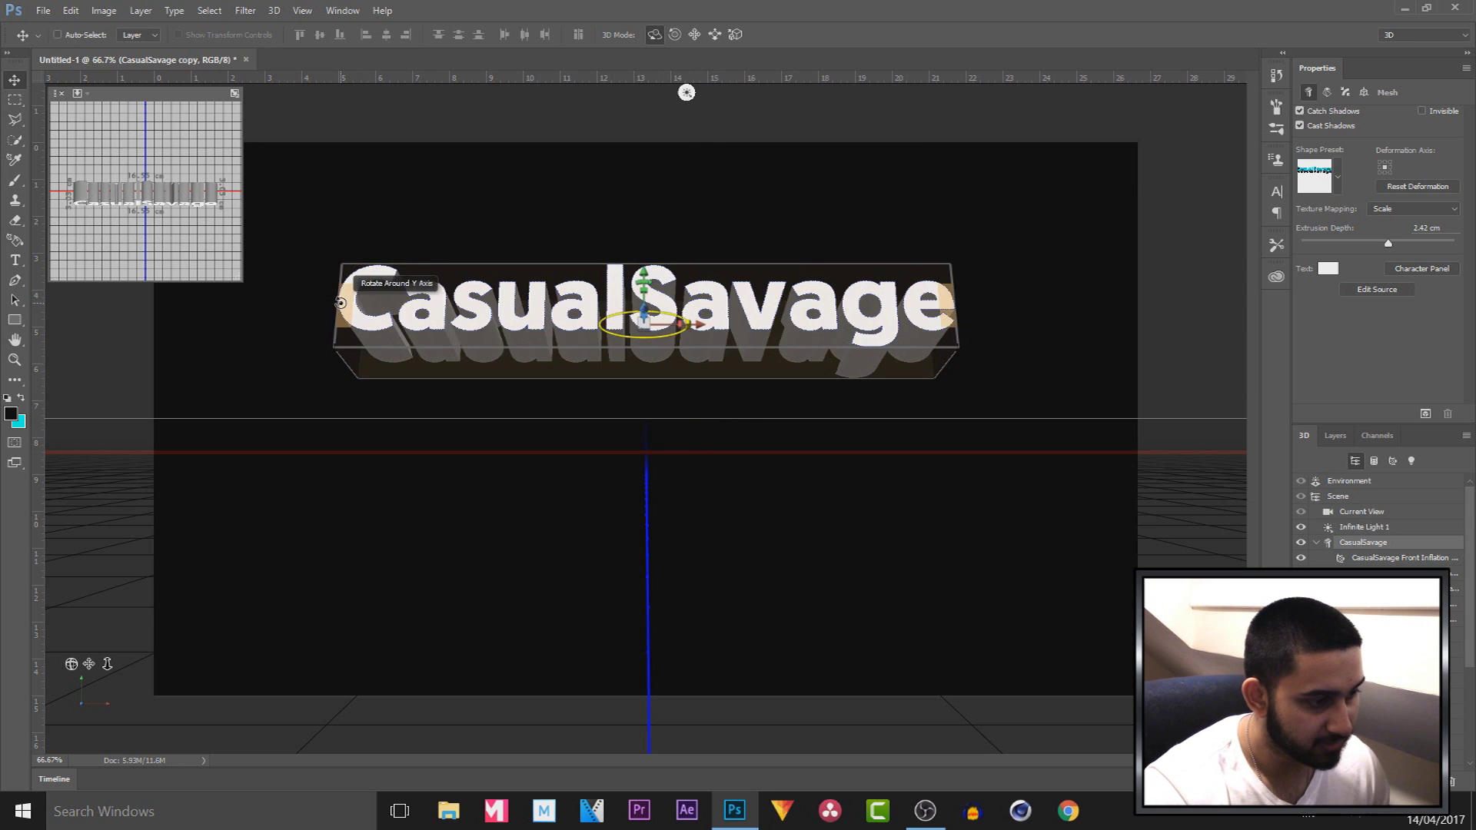
pyautogui.moveTo(342, 303)
pyautogui.mouseDown()
pyautogui.moveTo(490, 309)
pyautogui.moveTo(333, 320)
pyautogui.moveTo(397, 307)
pyautogui.mouseUp()
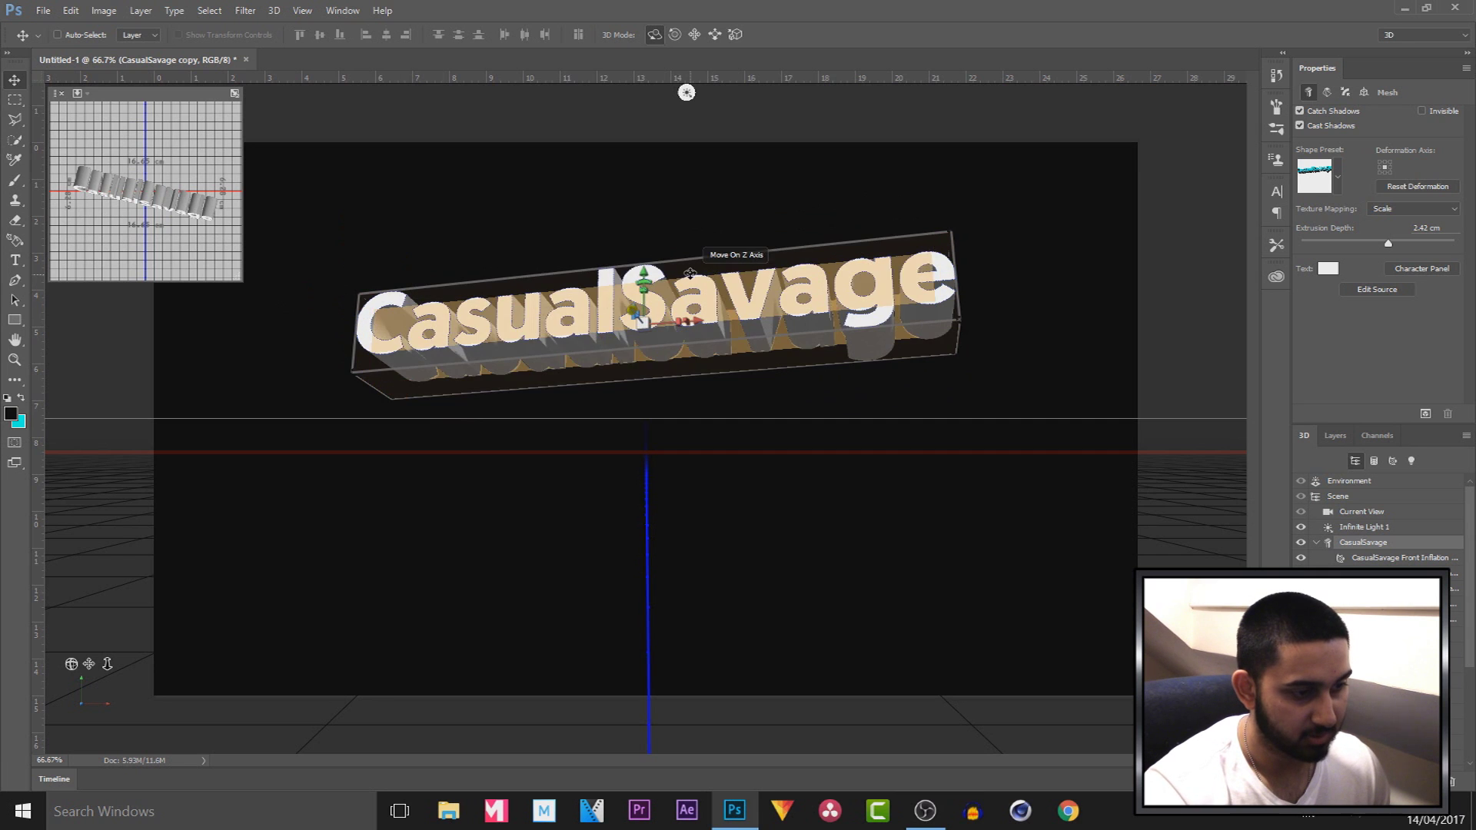
pyautogui.moveTo(641, 328)
pyautogui.mouseDown()
pyautogui.moveTo(688, 323)
pyautogui.moveTo(687, 337)
pyautogui.mouseUp()
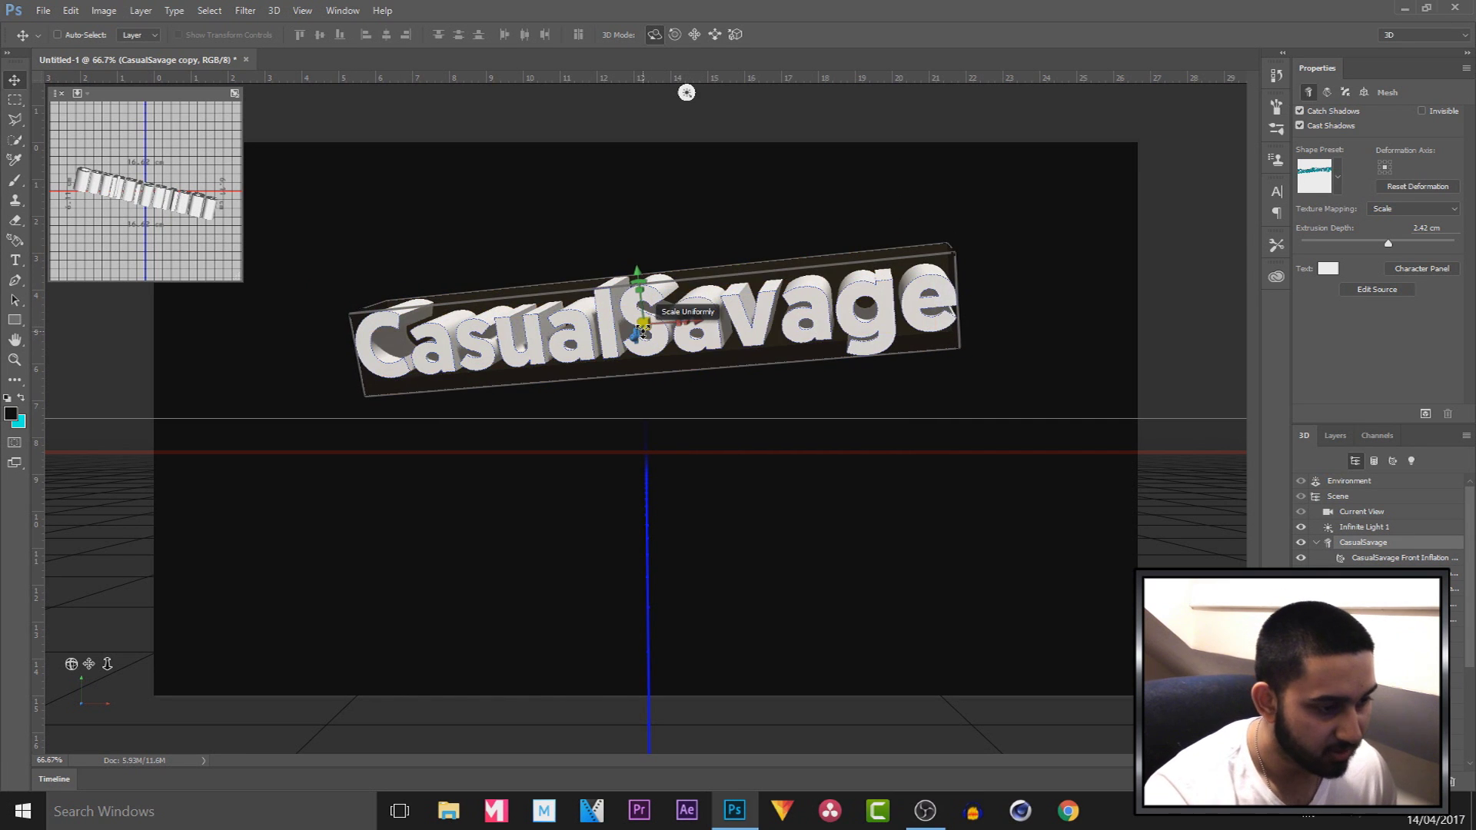
# Scale the lettering up uniformly, push it back along Z, and rotate it around Z
pyautogui.moveTo(642, 325)
pyautogui.mouseDown()
pyautogui.moveTo(752, 223)
pyautogui.moveTo(653, 398)
pyautogui.moveTo(641, 332)
pyautogui.mouseUp()
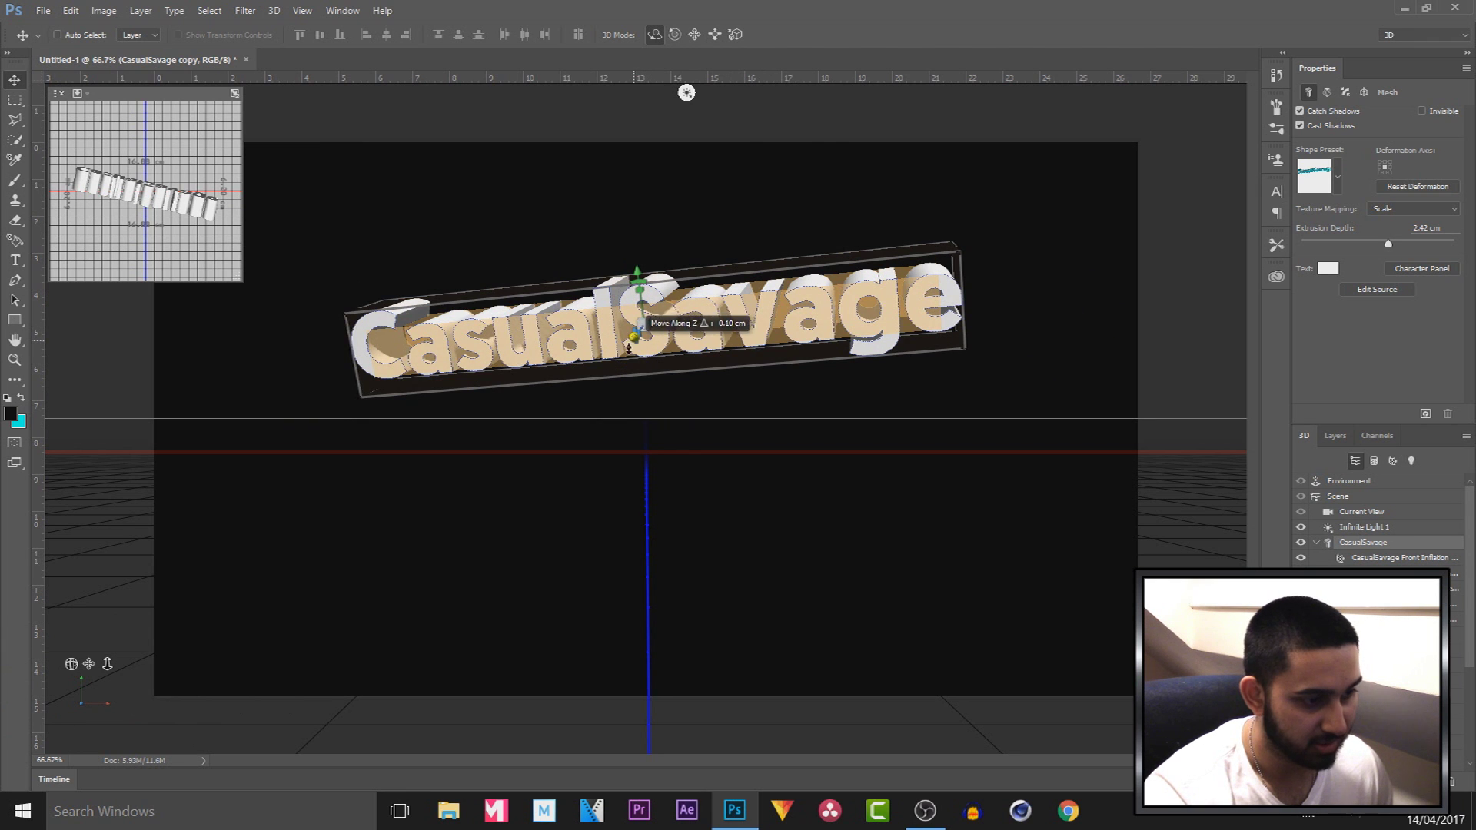
pyautogui.moveTo(636, 345); pyautogui.dragTo(652, 325)
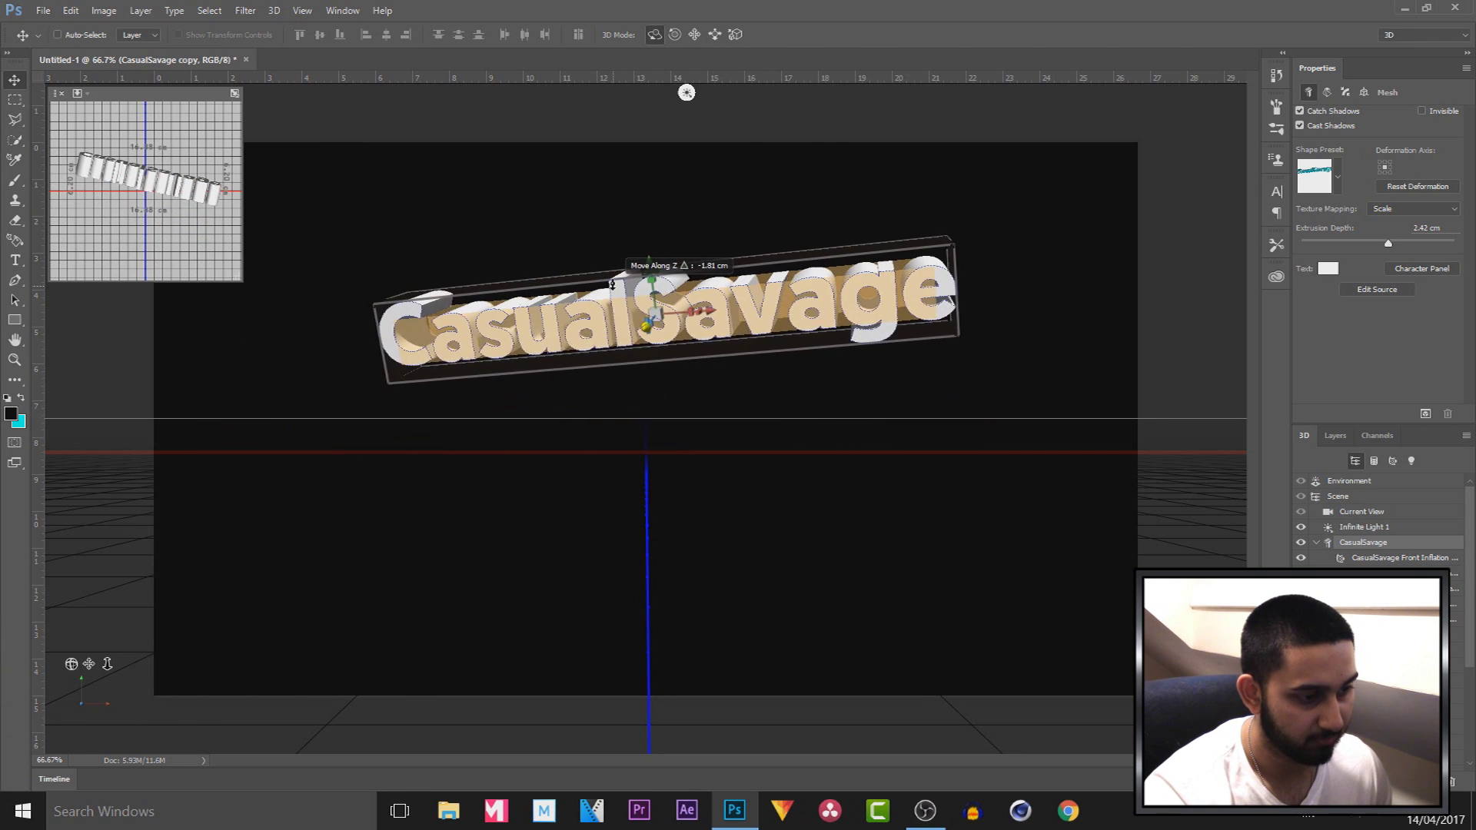
pyautogui.moveTo(967, 323)
pyautogui.mouseDown()
pyautogui.moveTo(997, 315)
pyautogui.moveTo(968, 384)
pyautogui.moveTo(964, 243)
pyautogui.mouseUp()
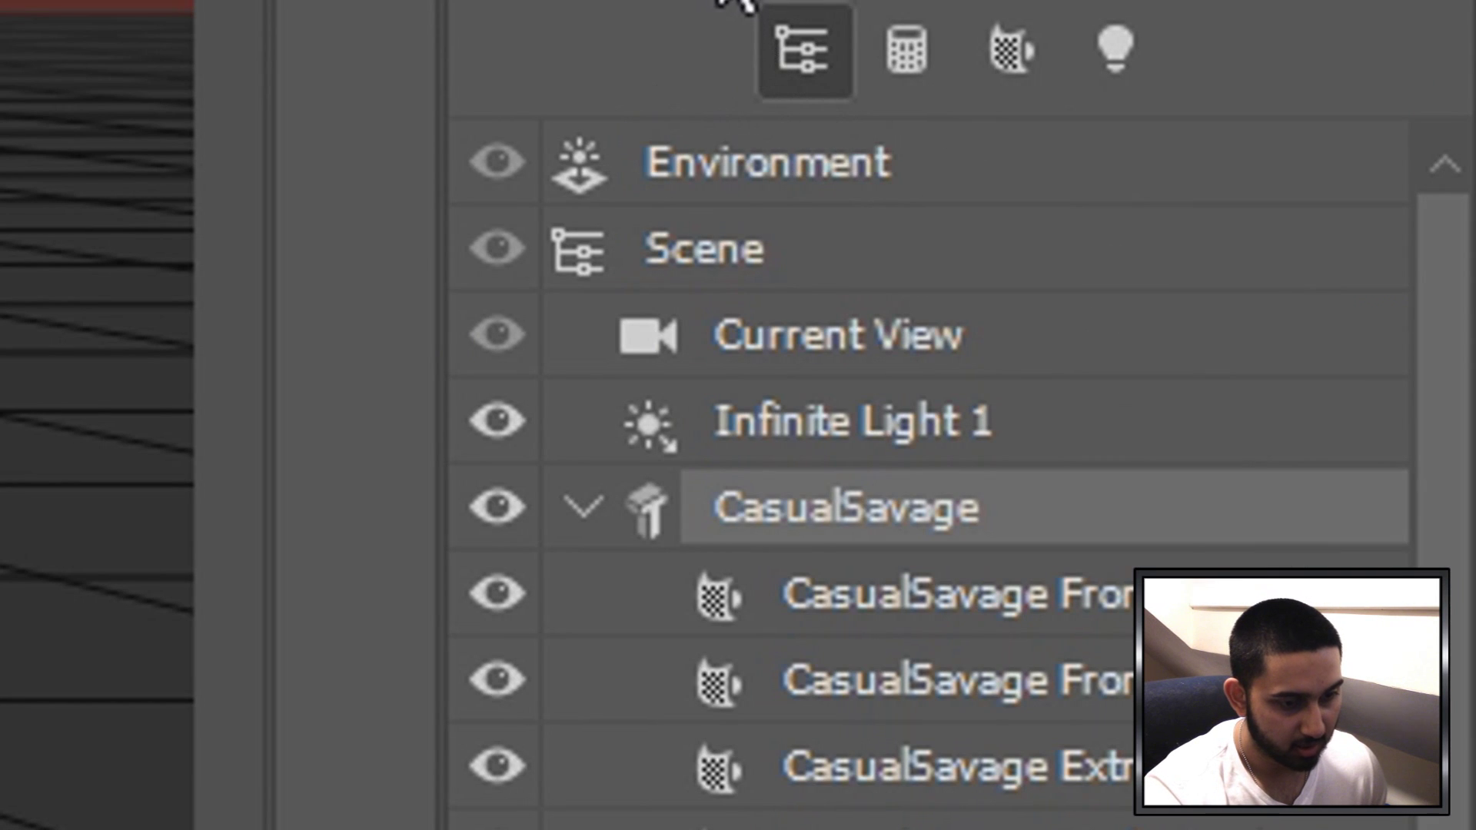
# Apply Rasterize 3D to the CasualSavage copy layer from the Layers panel
pyautogui.click(1334, 436)
pyautogui.rightClick(999, 442)
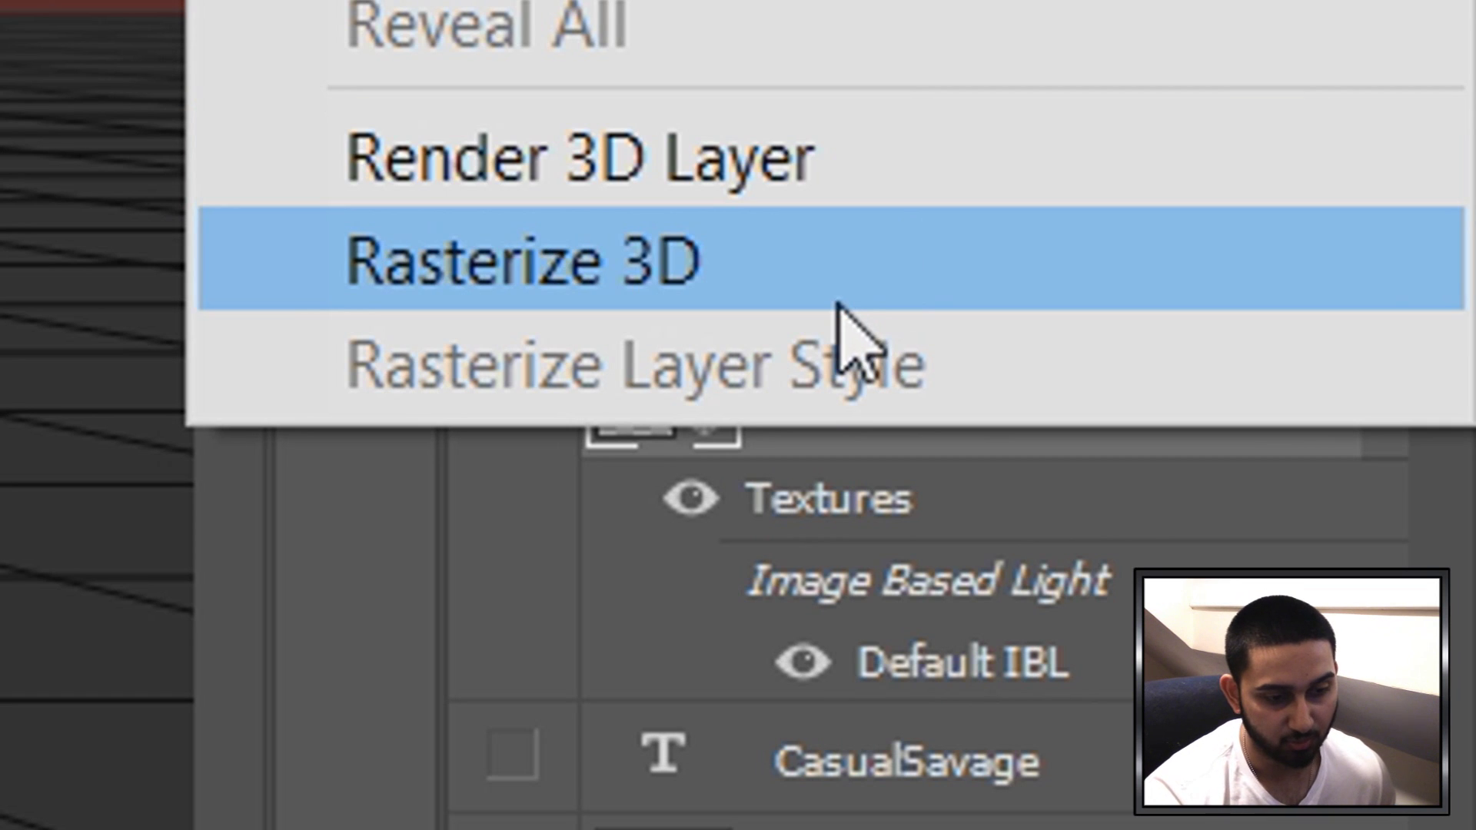
pyautogui.click(924, 265)
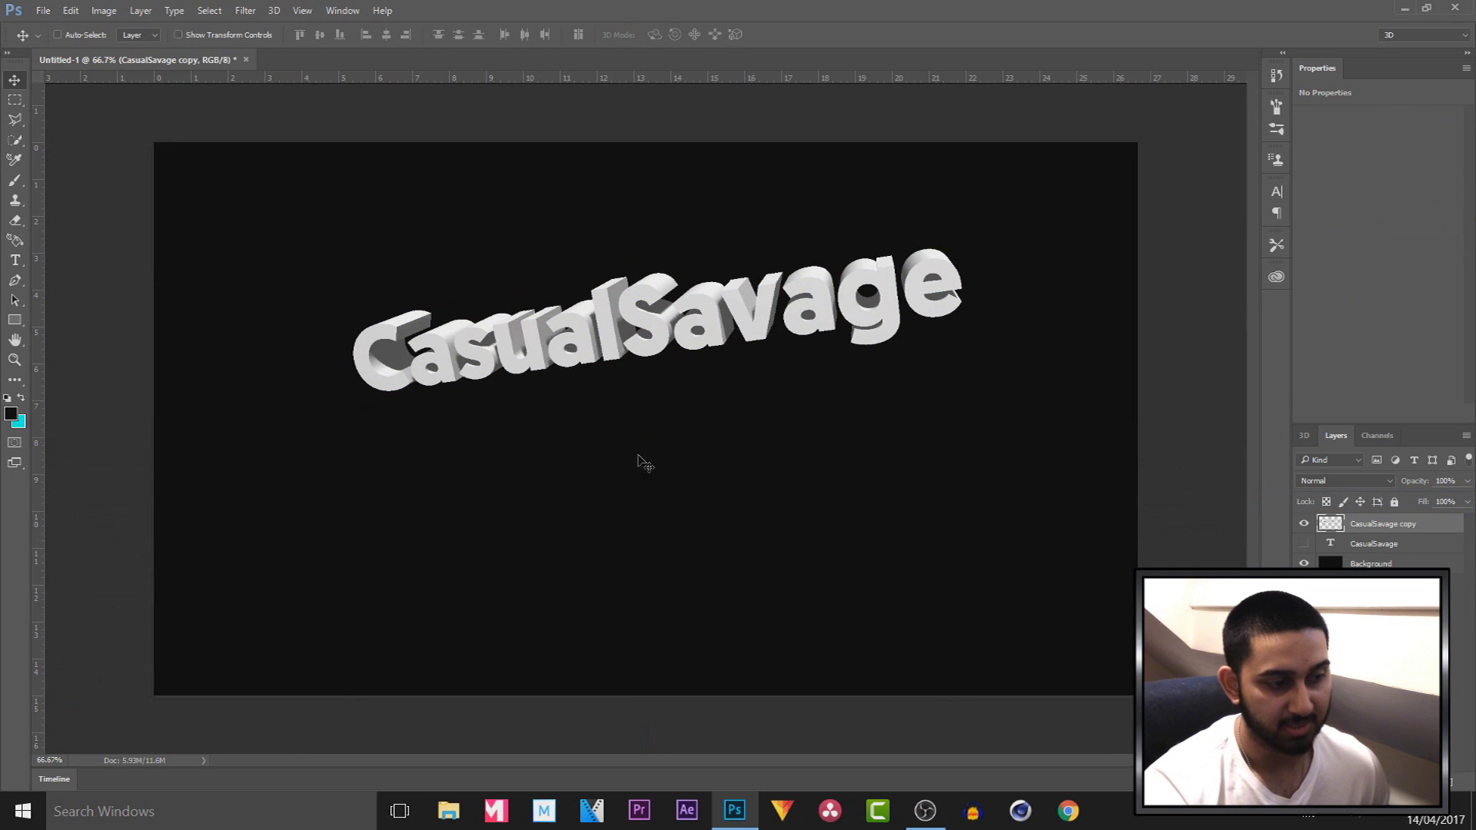